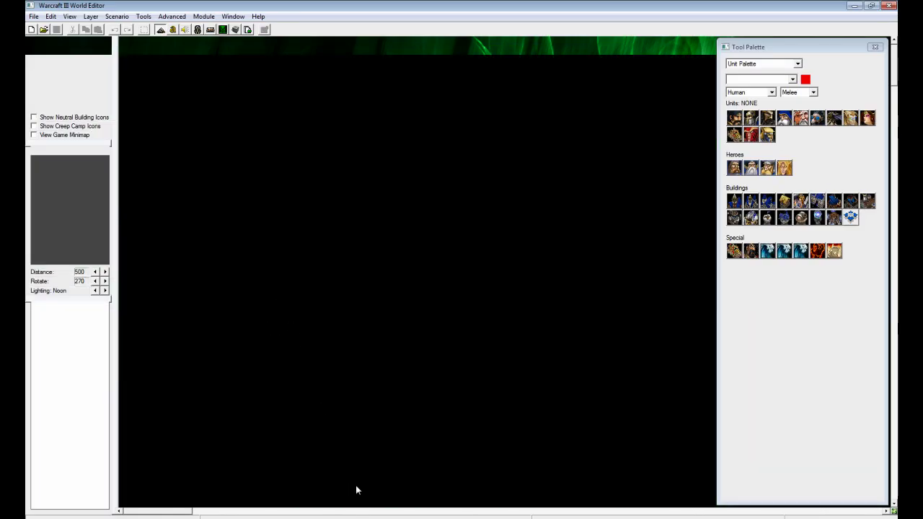
# Open the Campaign Editor and name the new campaign Test.
pyautogui.press('F7')
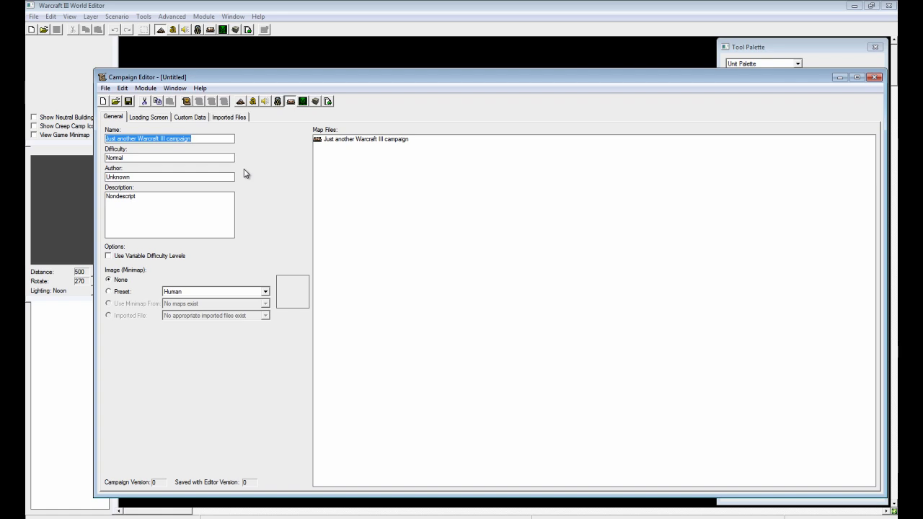
pyautogui.write('Test')
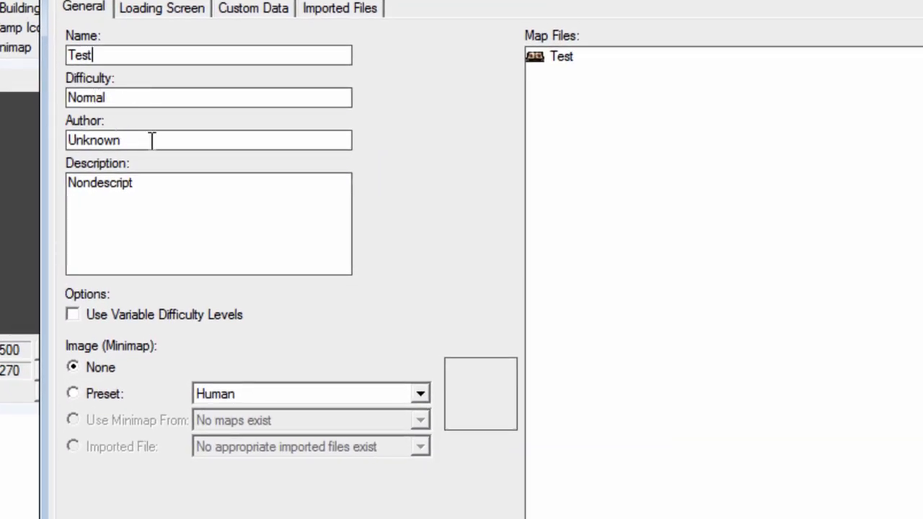
pyautogui.moveTo(154, 138); pyautogui.dragTo(93, 158)
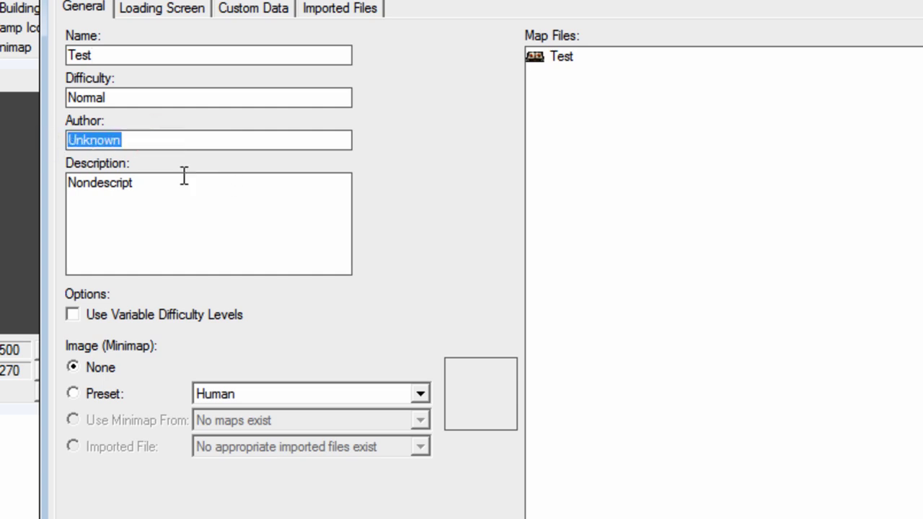
pyautogui.doubleClick(221, 188)
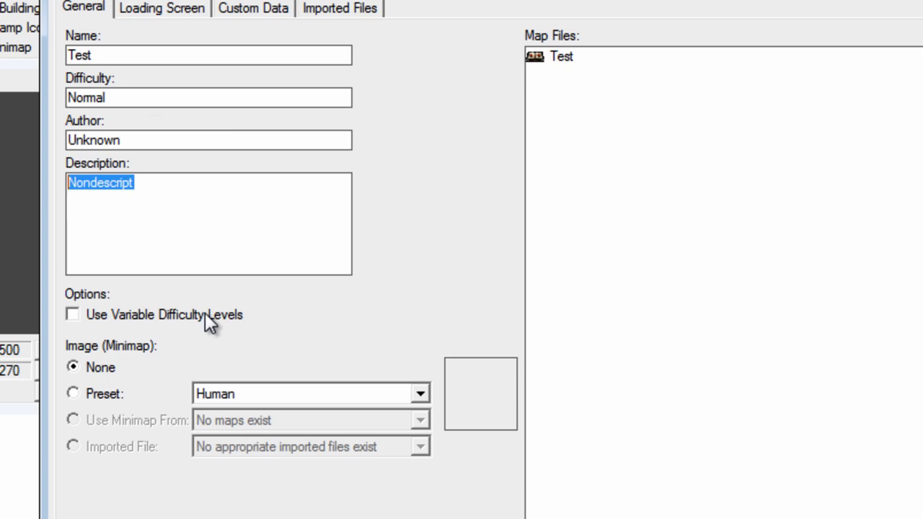
# Try switching variable difficulty levels on and off, and set the campaign's minimap image to the Human preset.
pyautogui.click(209, 314)
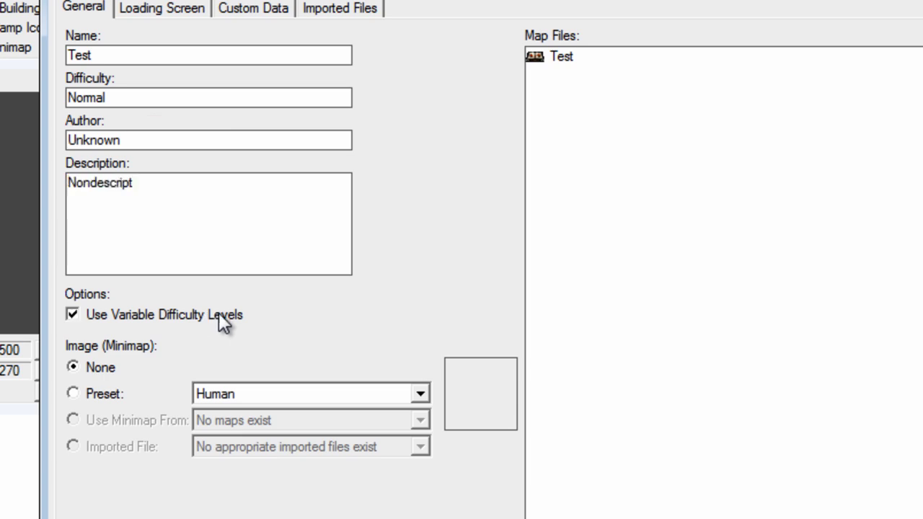
pyautogui.click(181, 314)
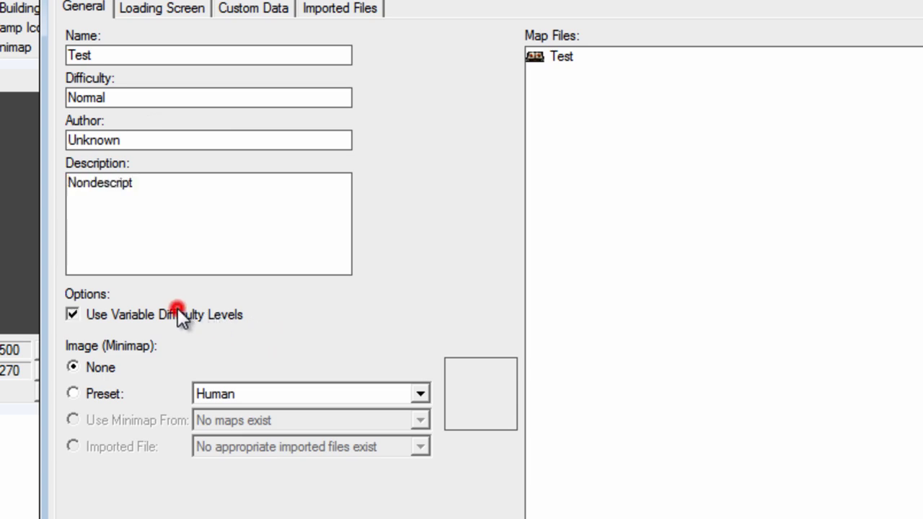
pyautogui.click(86, 396)
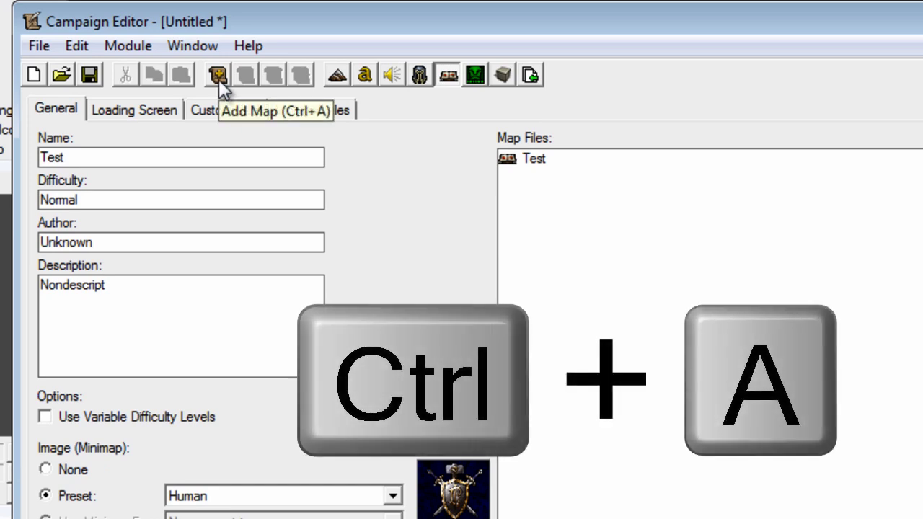
# View the map files that can be added, and open the campaign The Rampage of The Horde.w3n without saving the untitled one.
pyautogui.click(218, 77)
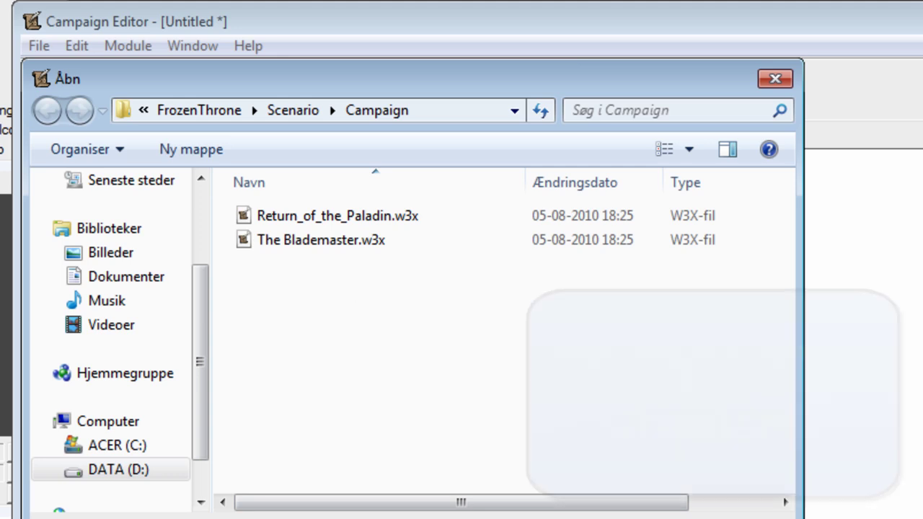
pyautogui.press('Escape')
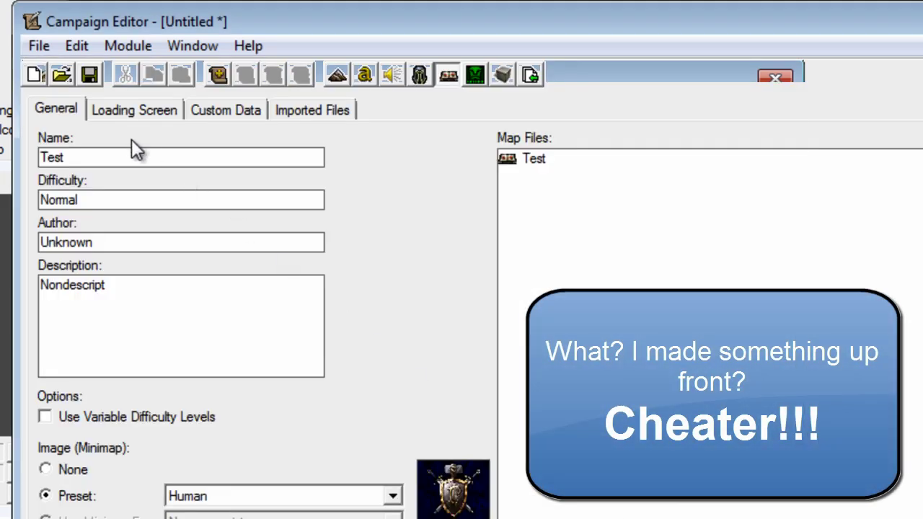
pyautogui.click(60, 70)
pyautogui.click(692, 508)
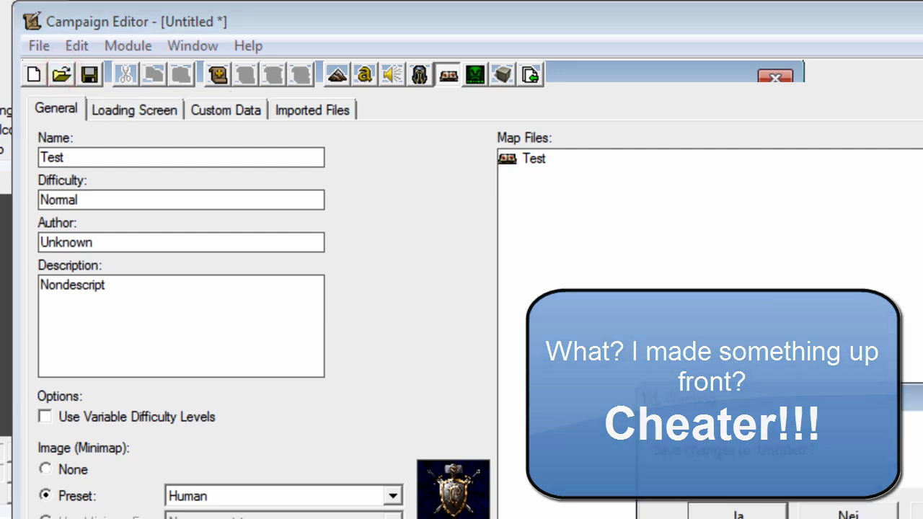
pyautogui.click(836, 512)
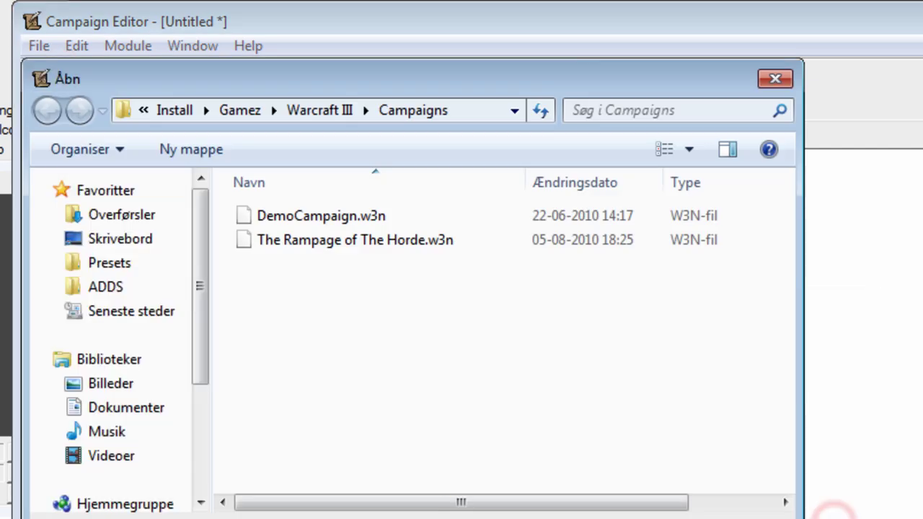
pyautogui.doubleClick(379, 245)
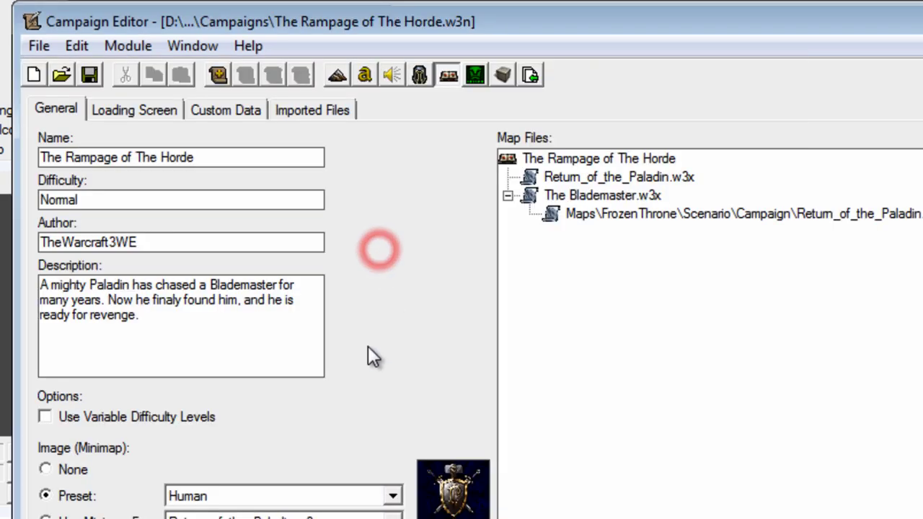
# Review the campaign's map files and the campaign screen buttons defined for its loading screen.
pyautogui.click(570, 196)
pyautogui.click(651, 177)
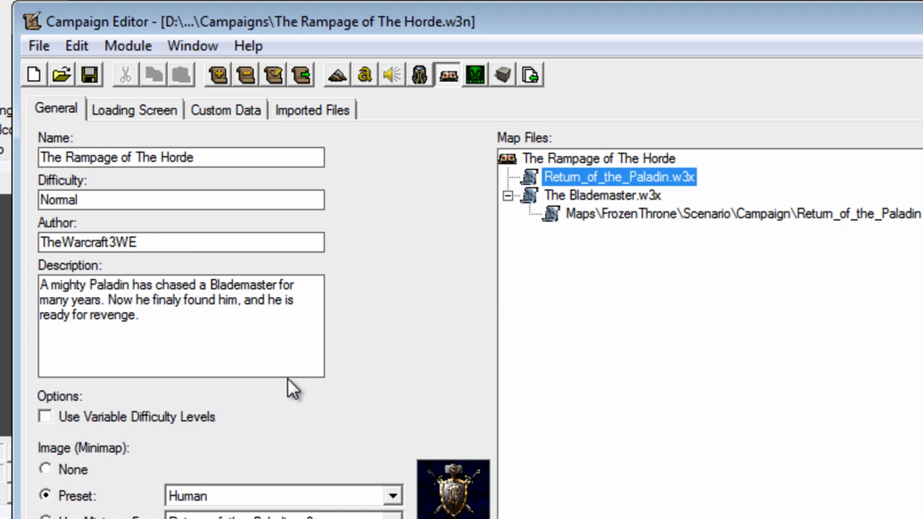
pyautogui.click(142, 108)
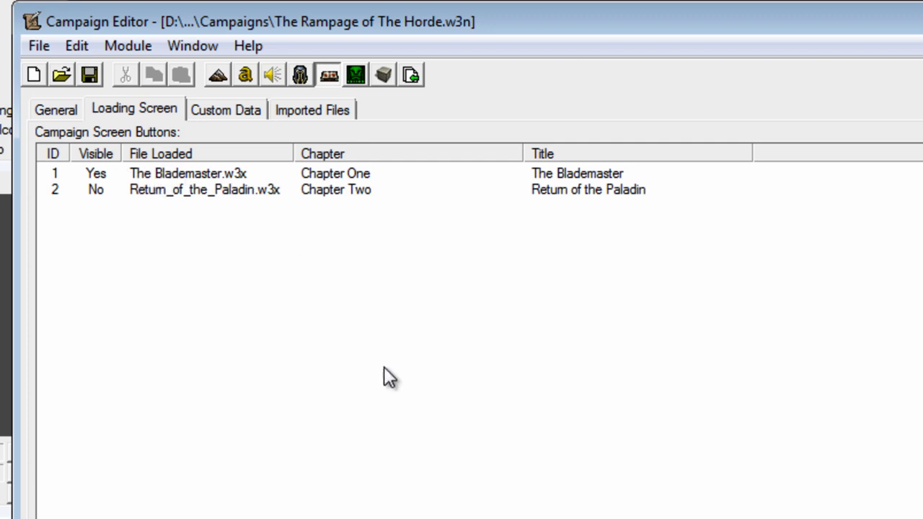
pyautogui.click(232, 196)
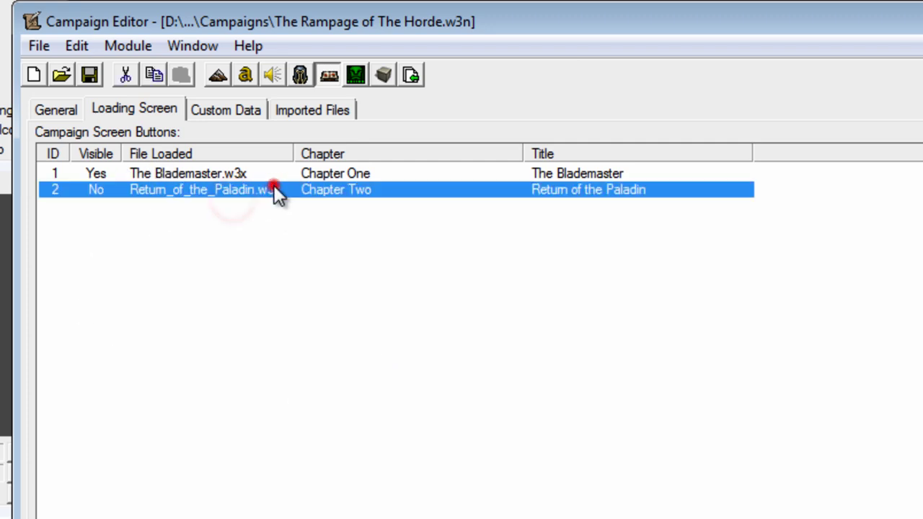
pyautogui.click(322, 308)
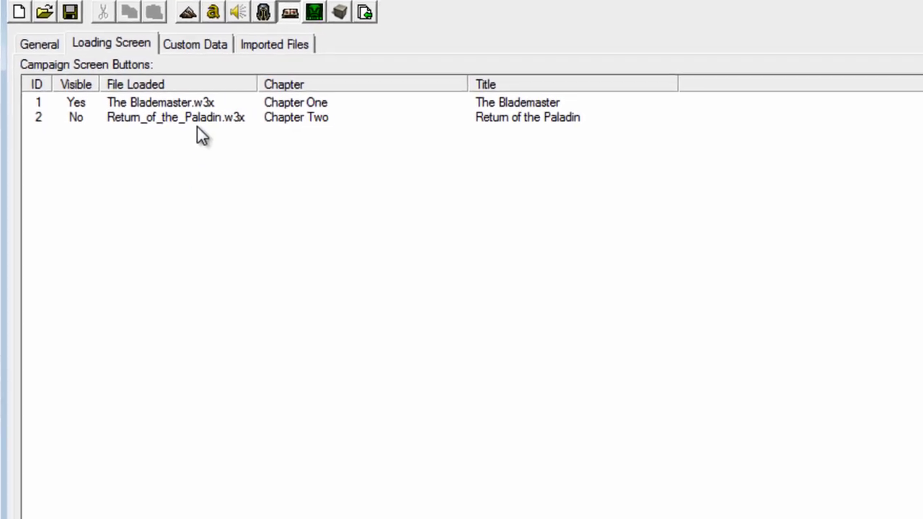
# Add a campaign screen button with chapter WTF and title Holy Crap that loads Return_of_the_Paladin.w3x.
pyautogui.rightClick(107, 167)
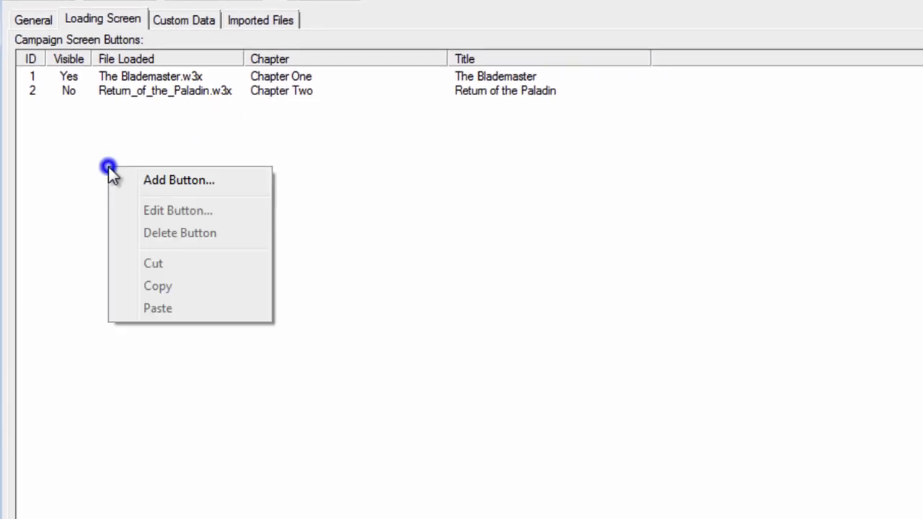
pyautogui.click(207, 180)
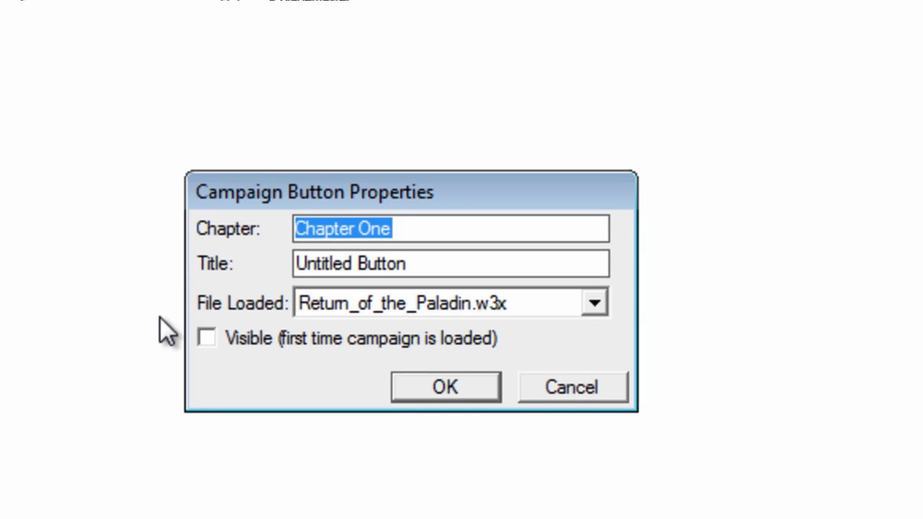
pyautogui.write('WTF')
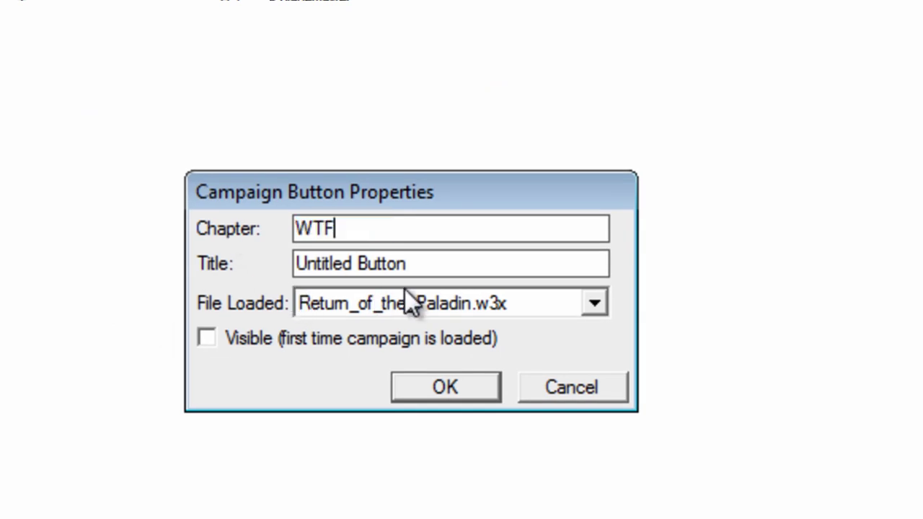
pyautogui.moveTo(436, 261); pyautogui.dragTo(241, 261)
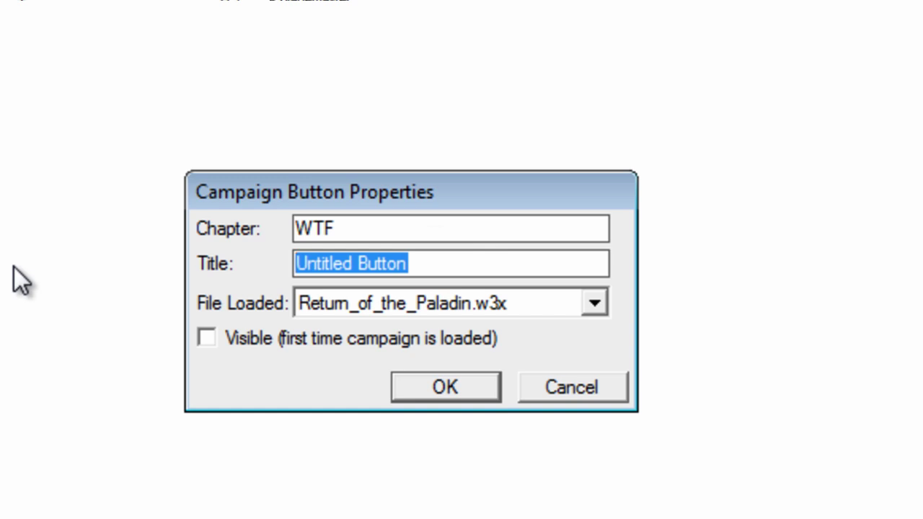
pyautogui.write('Hell Real')
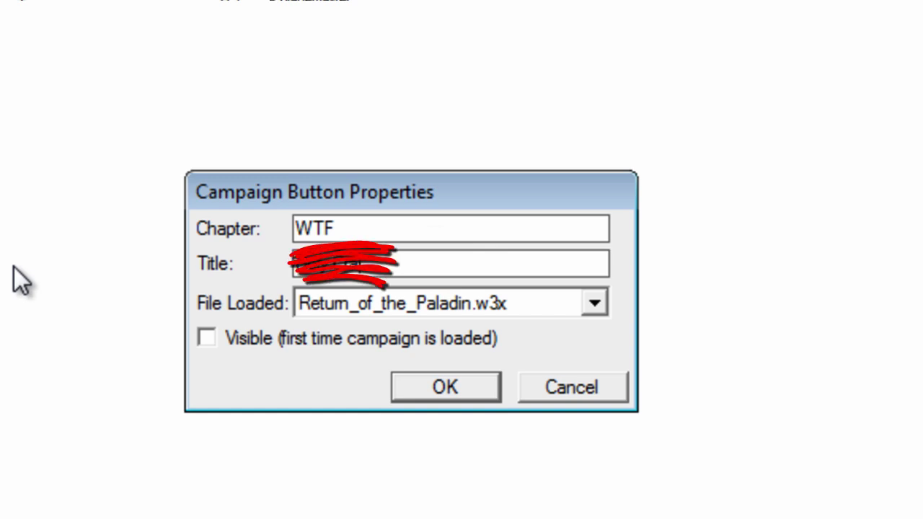
pyautogui.click(305, 307)
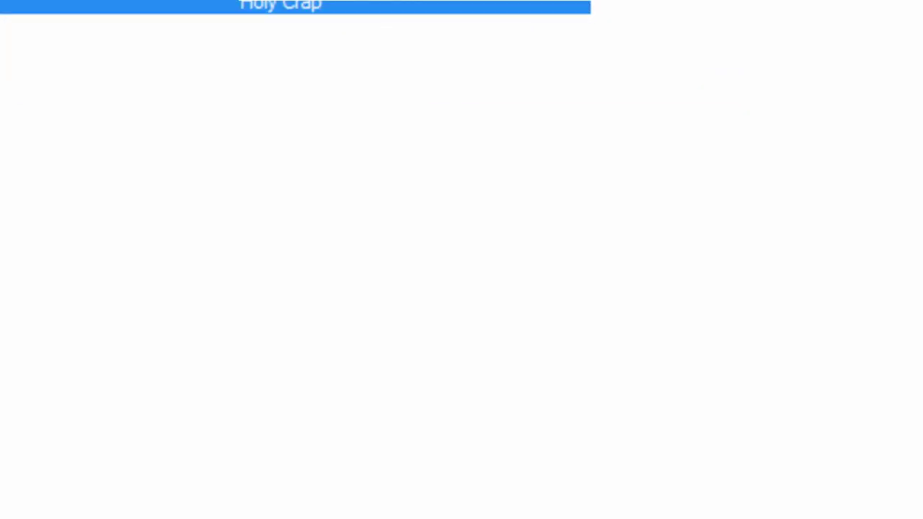
# Try making the WTF button visible the first time the campaign is loaded, cancel the change, and delete the button.
pyautogui.doubleClick(240, 235)
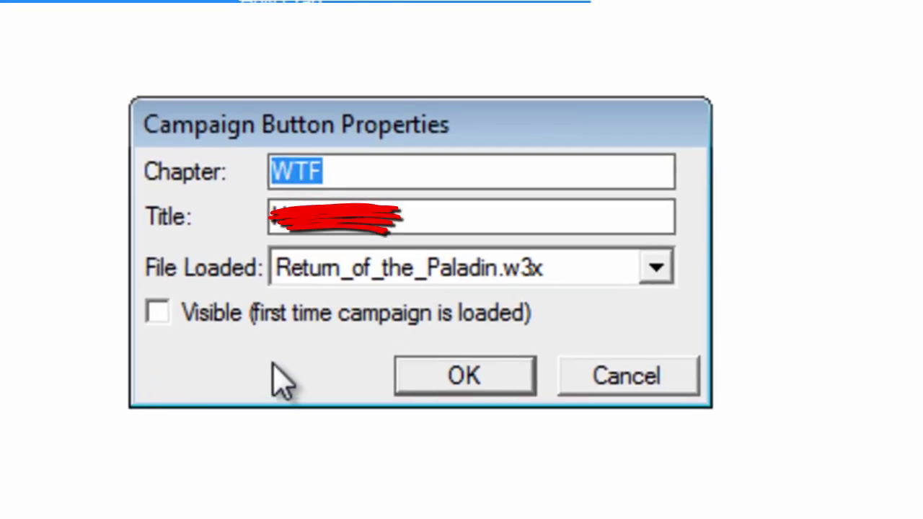
pyautogui.click(176, 318)
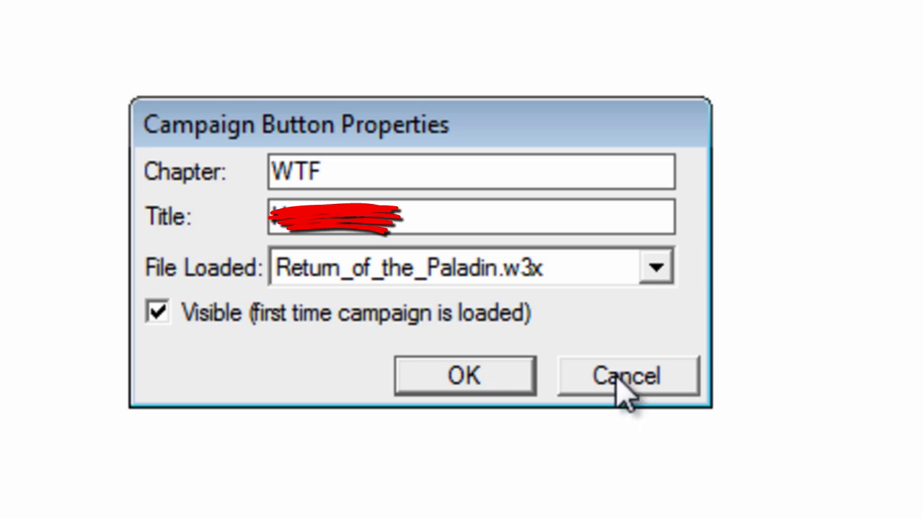
pyautogui.click(395, 315)
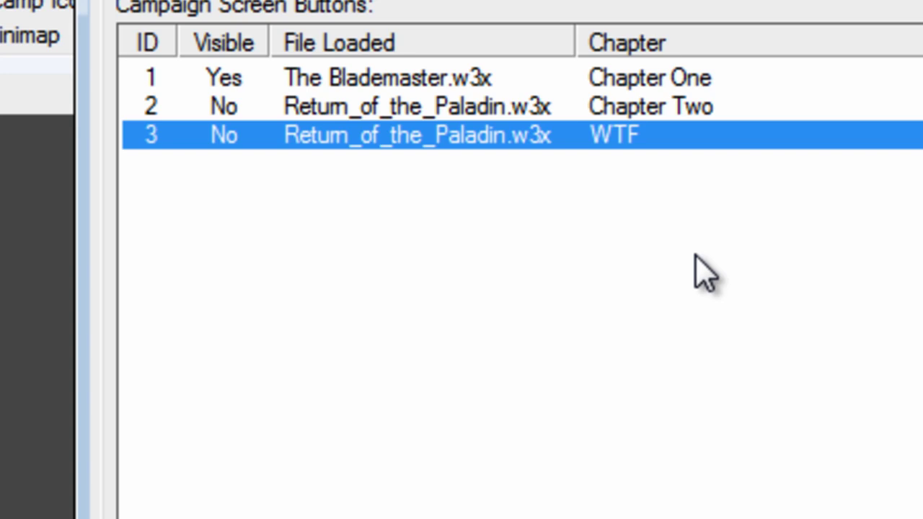
pyautogui.press('Delete')
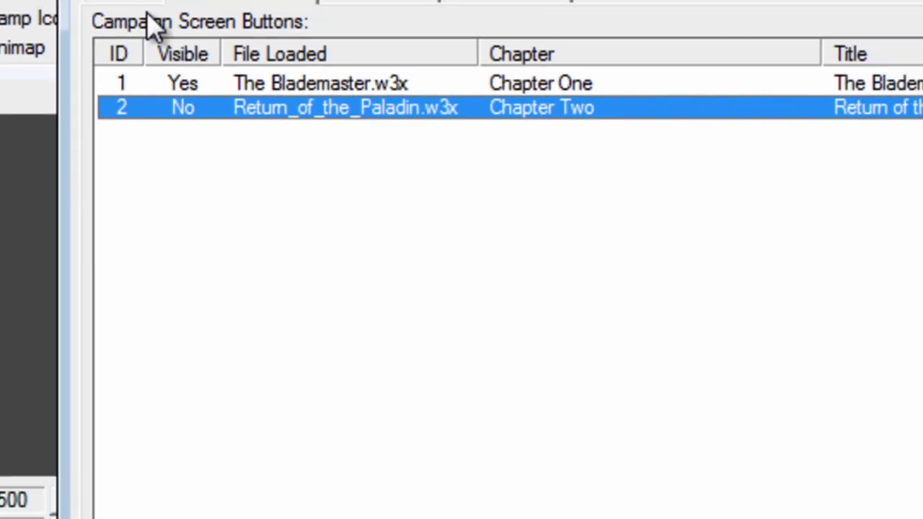
# Open the campaign's map Return_of_the_Paladin.w3x for editing.
pyautogui.click(68, 35)
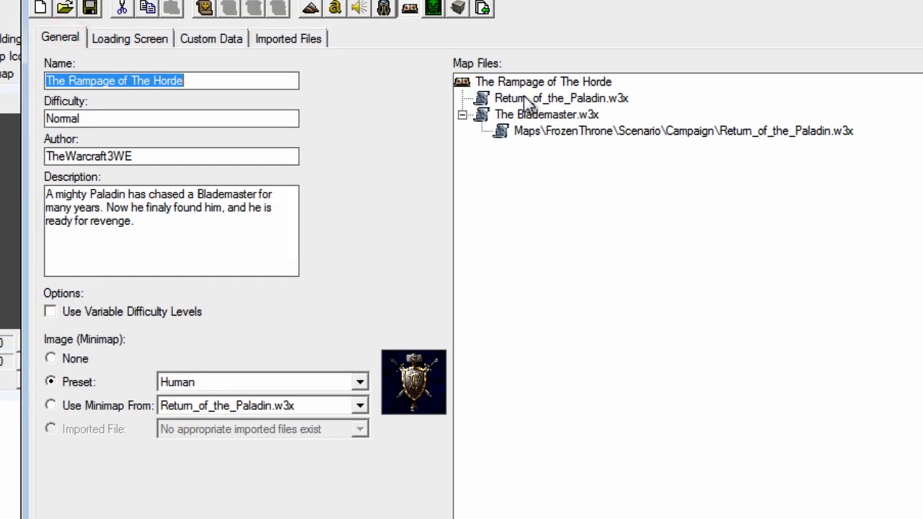
pyautogui.click(526, 99)
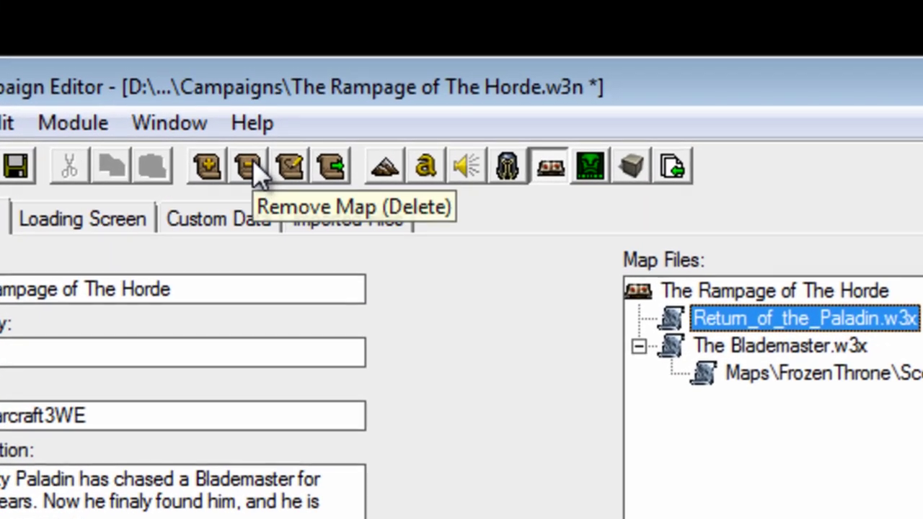
pyautogui.hotkey('ctrl', 'm')
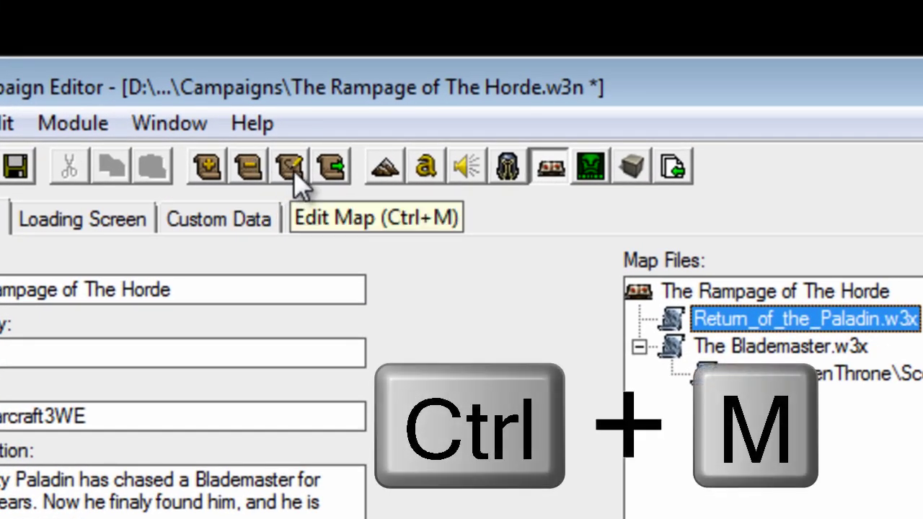
pyautogui.click(294, 170)
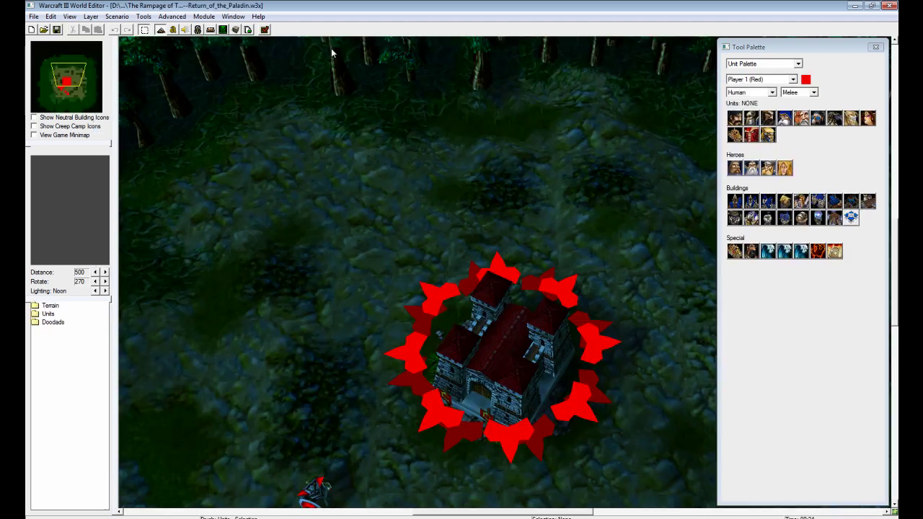
# Look over the map around the castle and the units standing in front of it.
pyautogui.moveTo(297, 248); pyautogui.dragTo(350, 346)
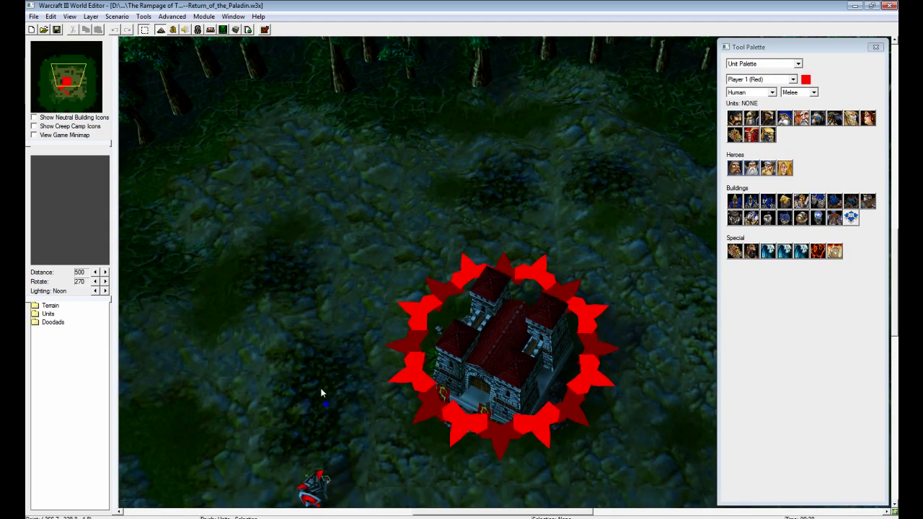
pyautogui.press('Down')
pyautogui.scroll(-2, 385, 307)
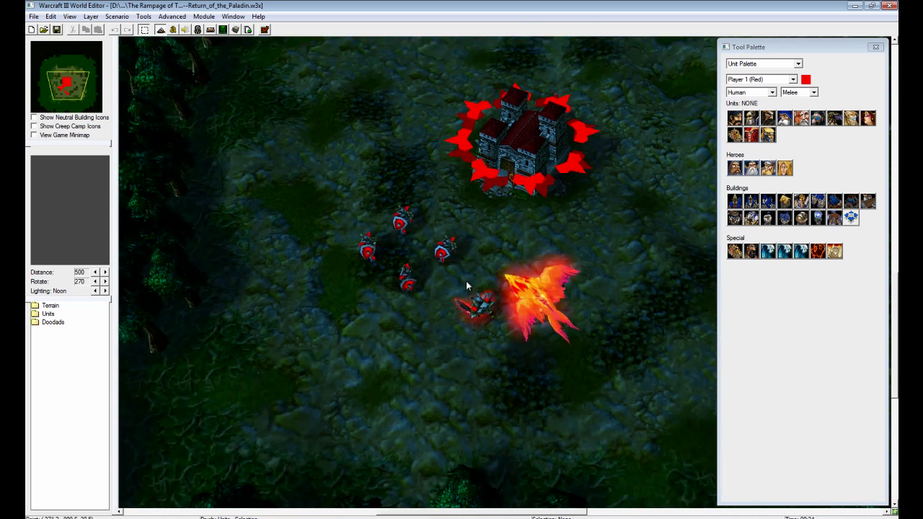
pyautogui.press('Up')
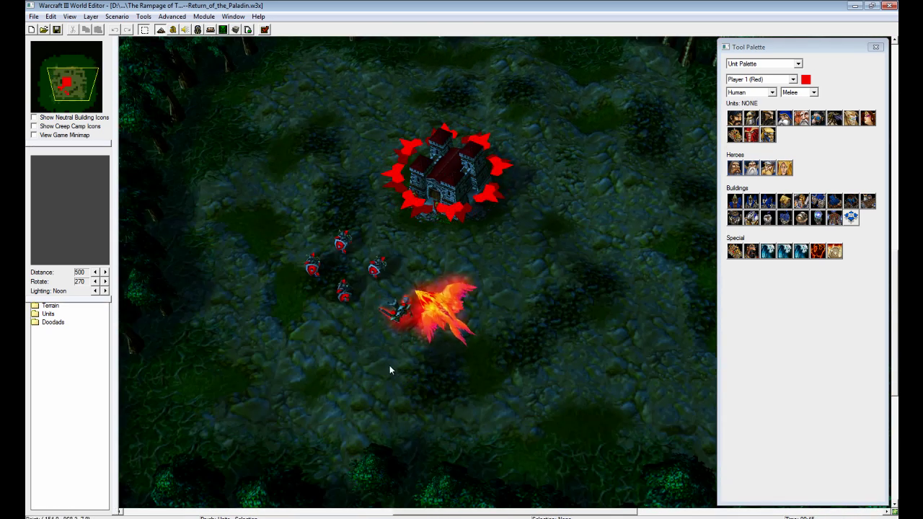
pyautogui.scroll(5, 389, 365)
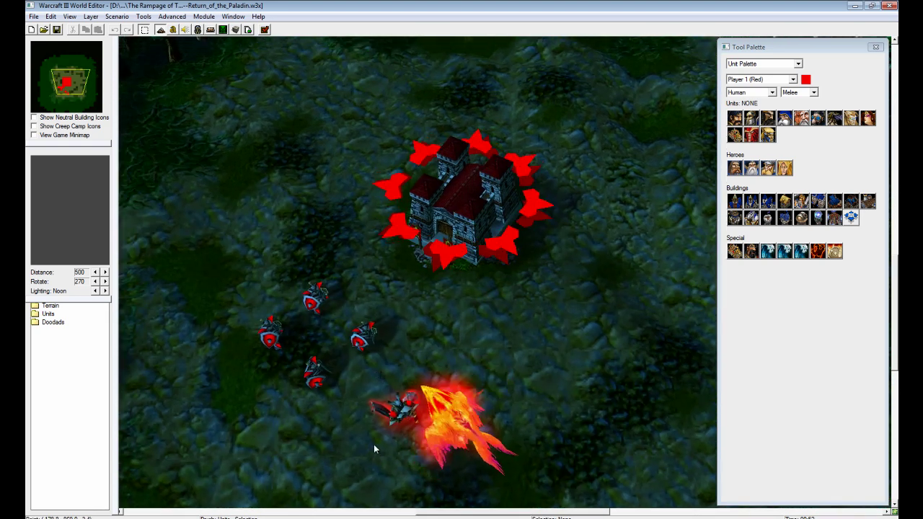
pyautogui.moveTo(374, 448); pyautogui.dragTo(424, 373, button='right')
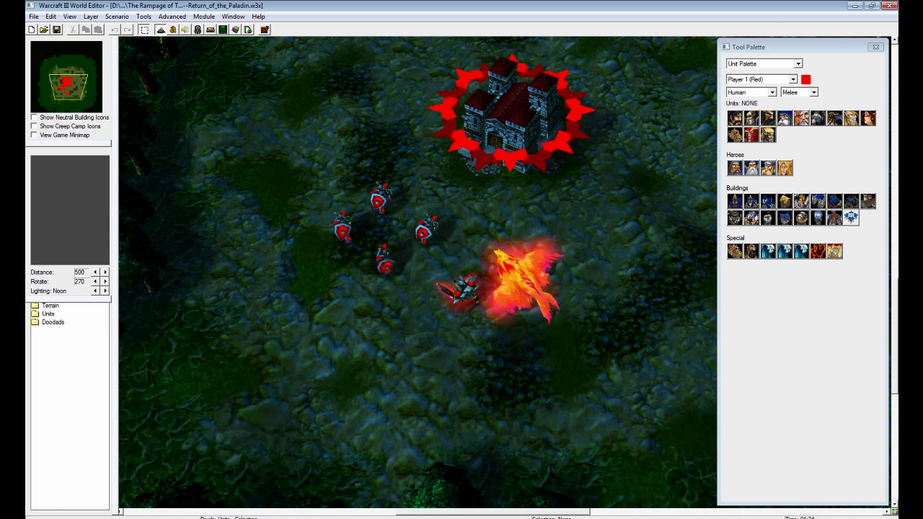
# Check the map file assigned to the Chapter One campaign screen button in its properties.
pyautogui.press('F7')
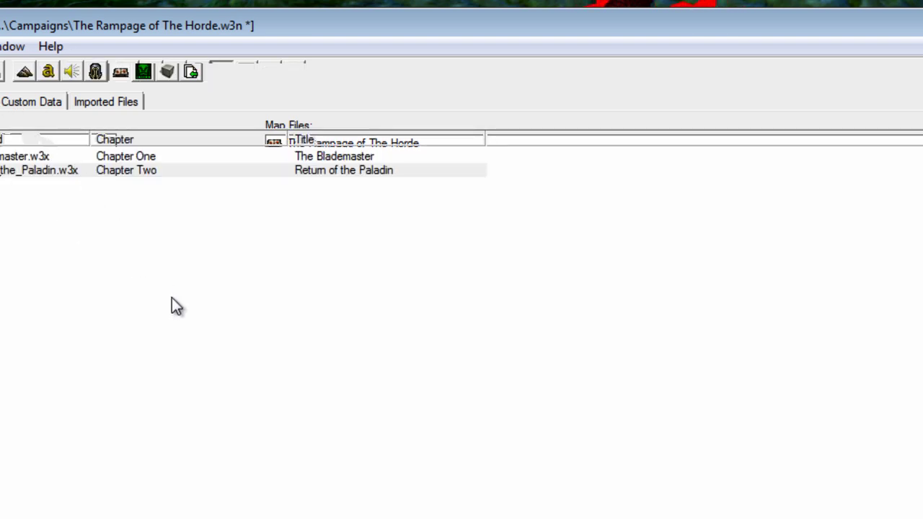
pyautogui.doubleClick(42, 157)
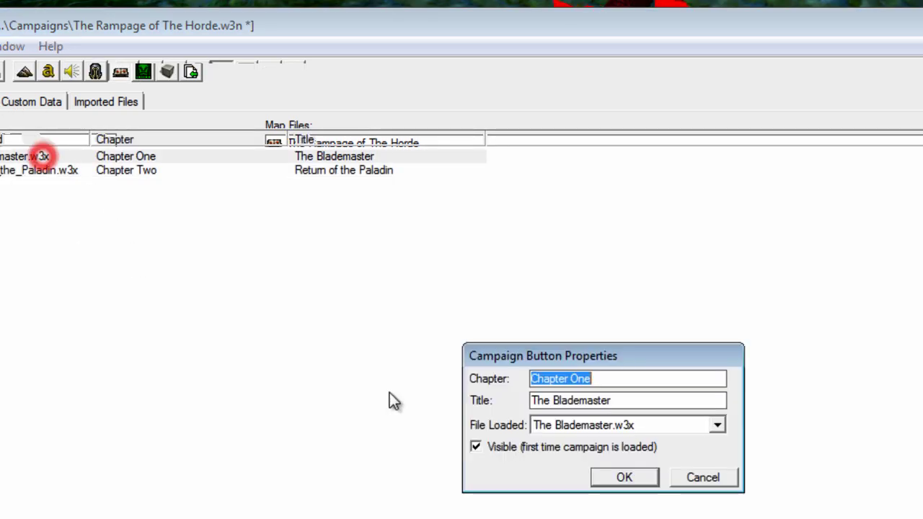
pyautogui.click(620, 426)
pyautogui.click(624, 426)
pyautogui.click(646, 477)
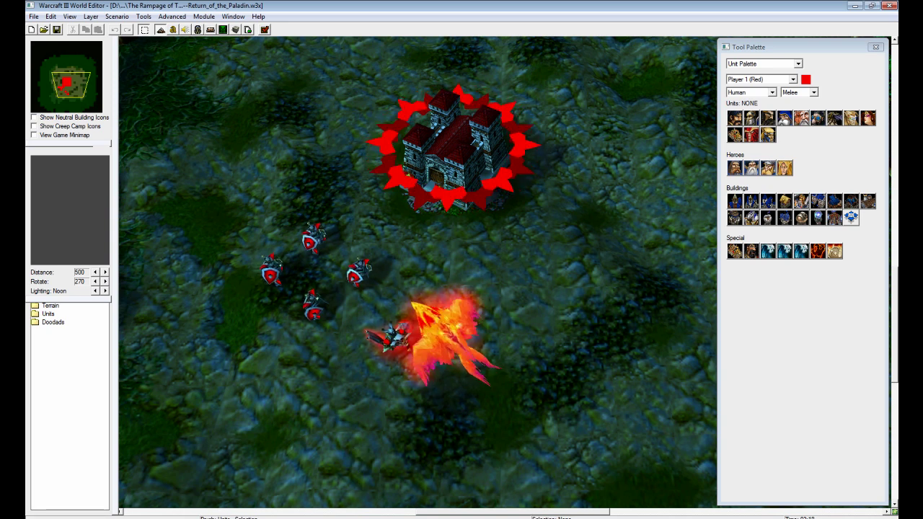
# Open the campaign's map The Blademaster.w3x for editing.
pyautogui.press('F7')
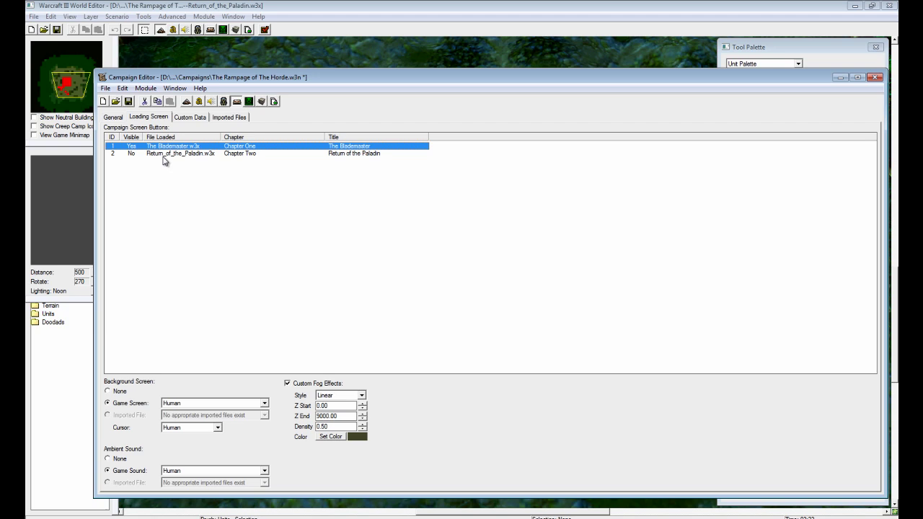
pyautogui.click(110, 118)
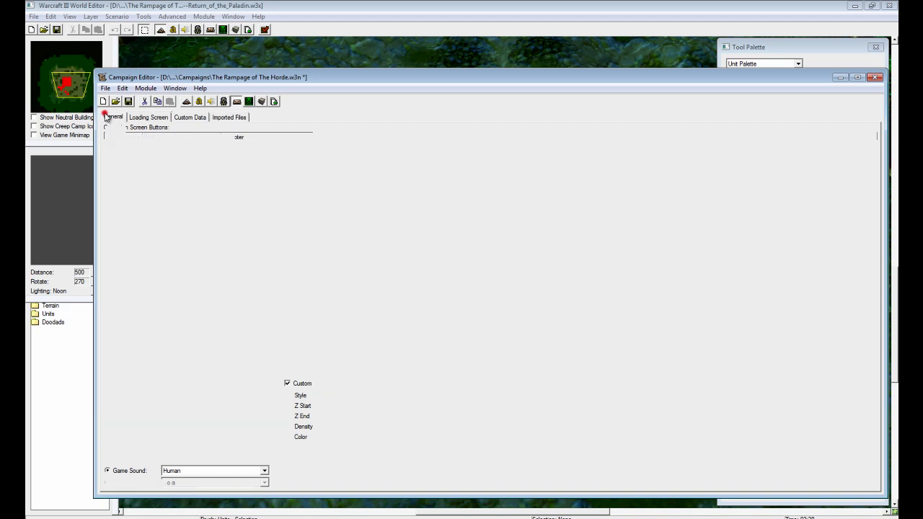
pyautogui.click(361, 156)
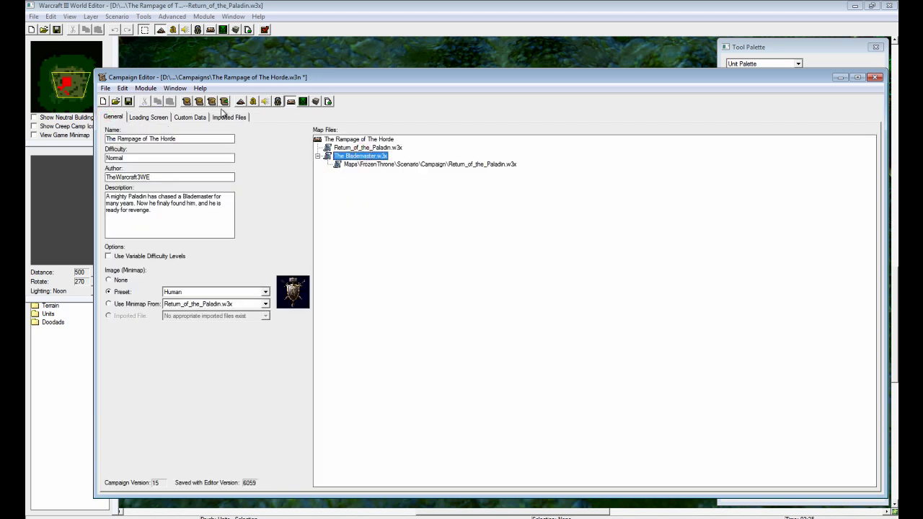
pyautogui.click(211, 101)
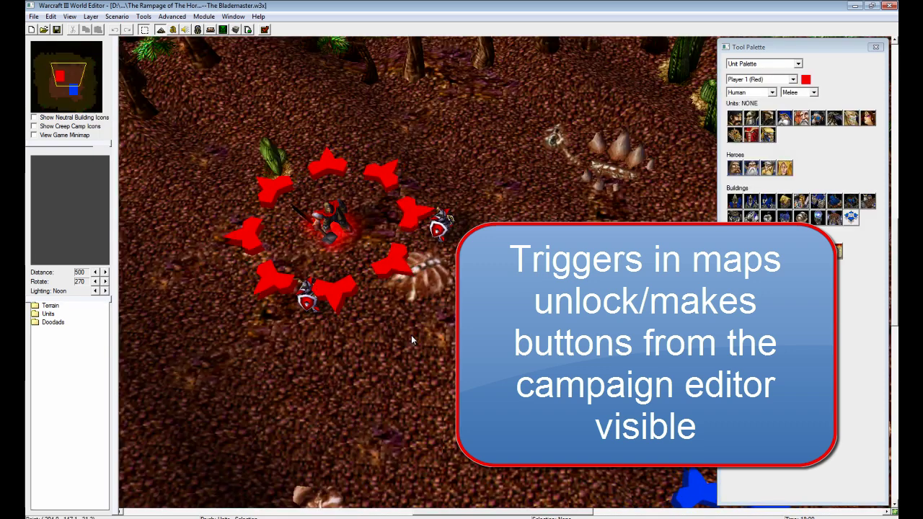
# Look over the Paladin and Blademaster areas of the map, and open its trigger The Fall of the Blademaster.
pyautogui.moveTo(411, 334); pyautogui.dragTo(293, 122, button='right')
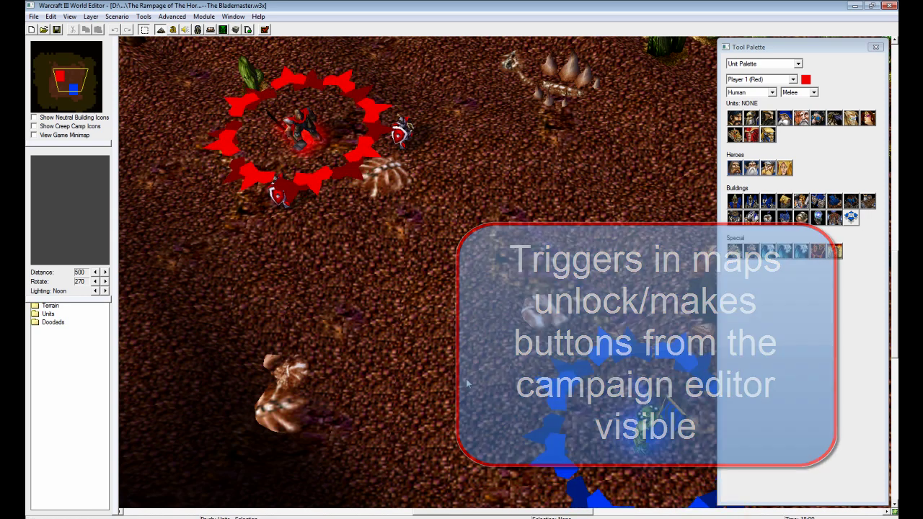
pyautogui.moveTo(293, 122); pyautogui.dragTo(528, 326, button='right')
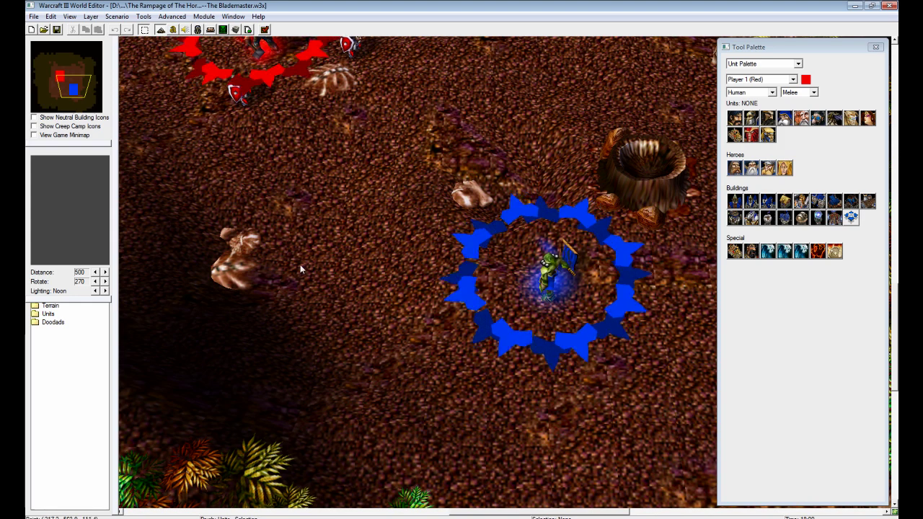
pyautogui.press('F4')
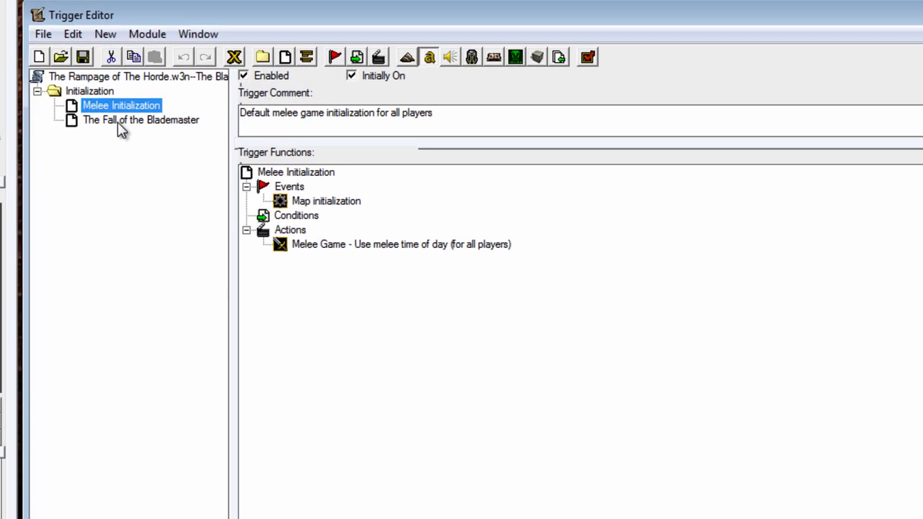
pyautogui.click(121, 123)
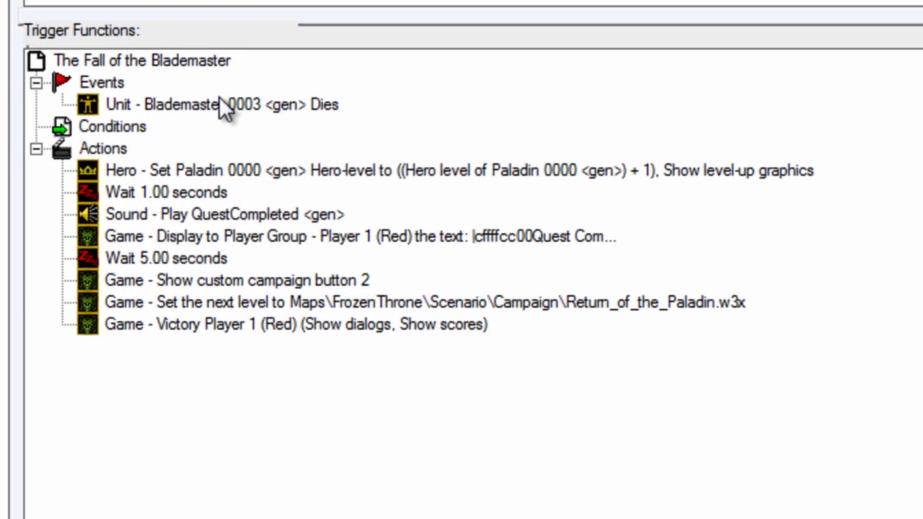
# Go through the trigger's event and its actions one by one, up to the one showing custom campaign button 2.
pyautogui.click(204, 106)
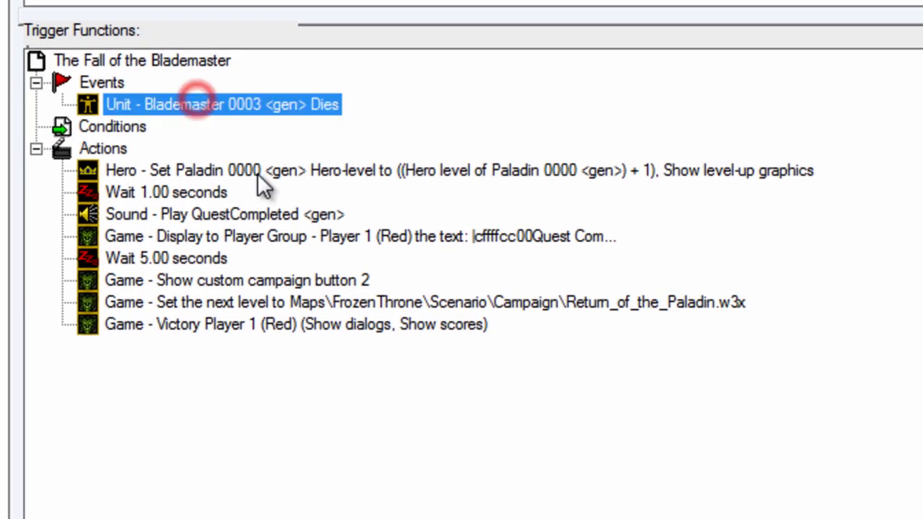
pyautogui.click(163, 170)
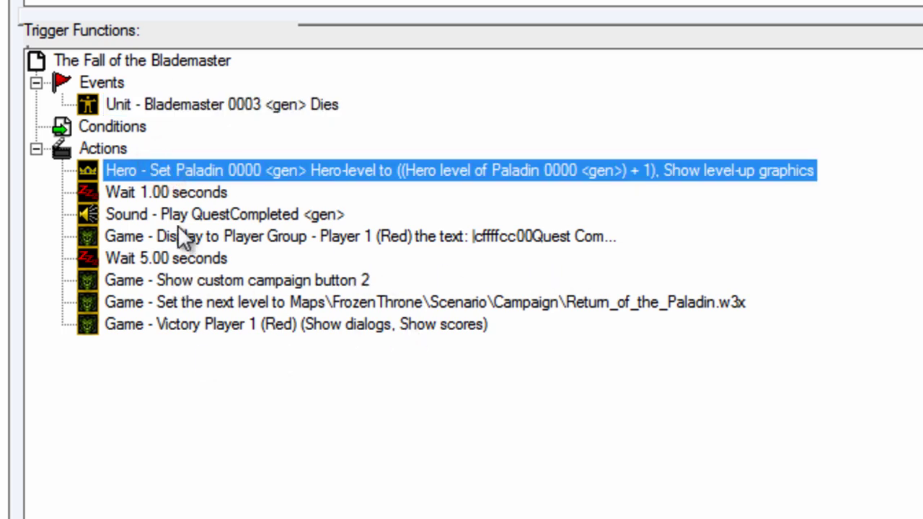
pyautogui.click(137, 191)
pyautogui.click(155, 213)
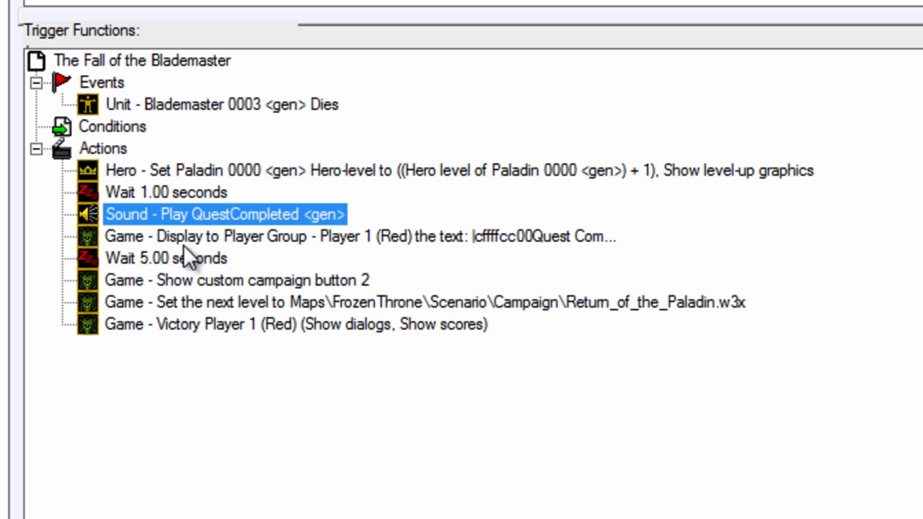
pyautogui.click(232, 238)
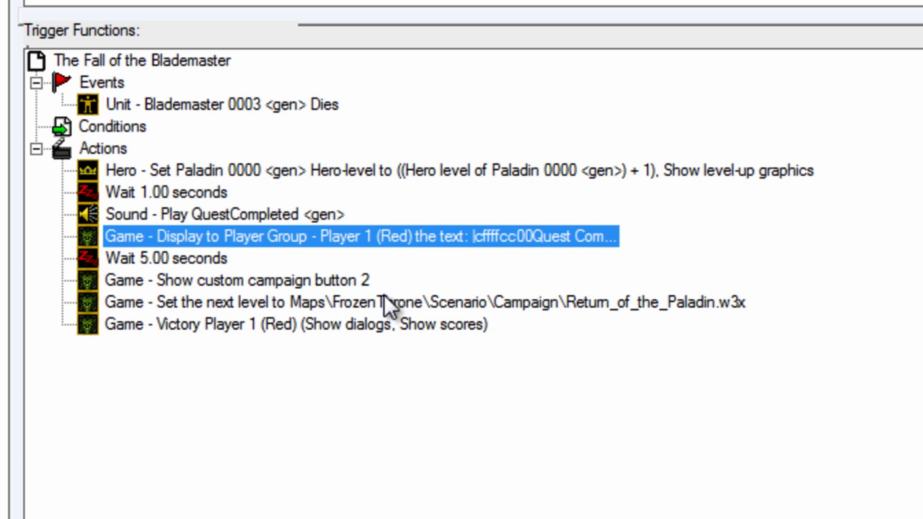
pyautogui.click(176, 258)
pyautogui.click(364, 281)
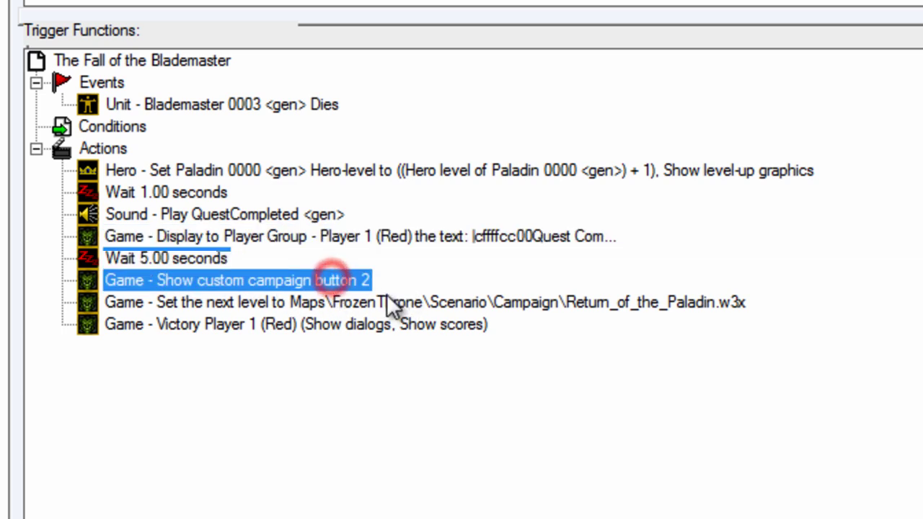
# Inspect the Show custom campaign button 2 action under the Game action type, cancel it, and look up that button in the campaign's loading screen list.
pyautogui.doubleClick(191, 282)
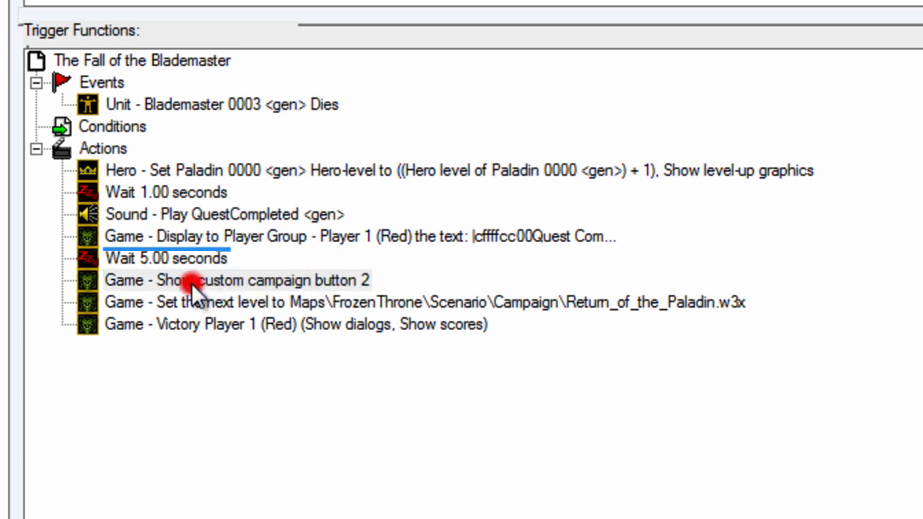
pyautogui.click(296, 135)
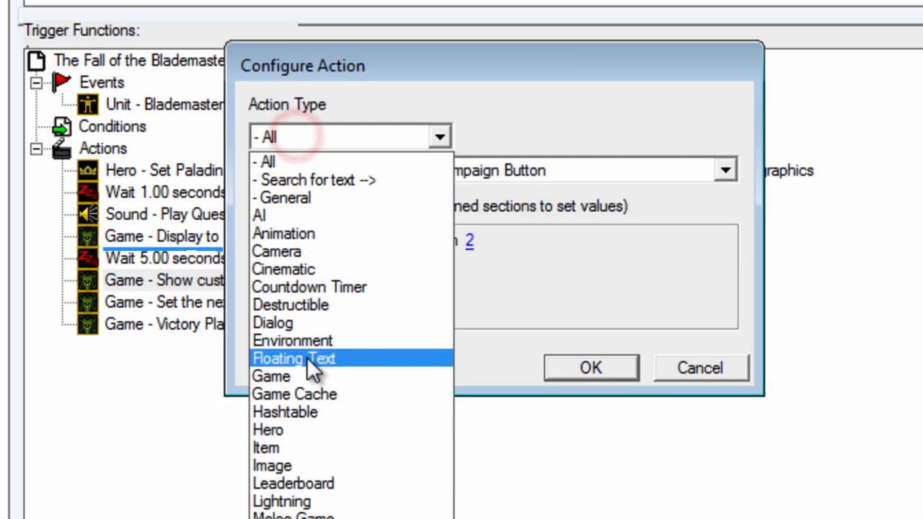
pyautogui.click(296, 375)
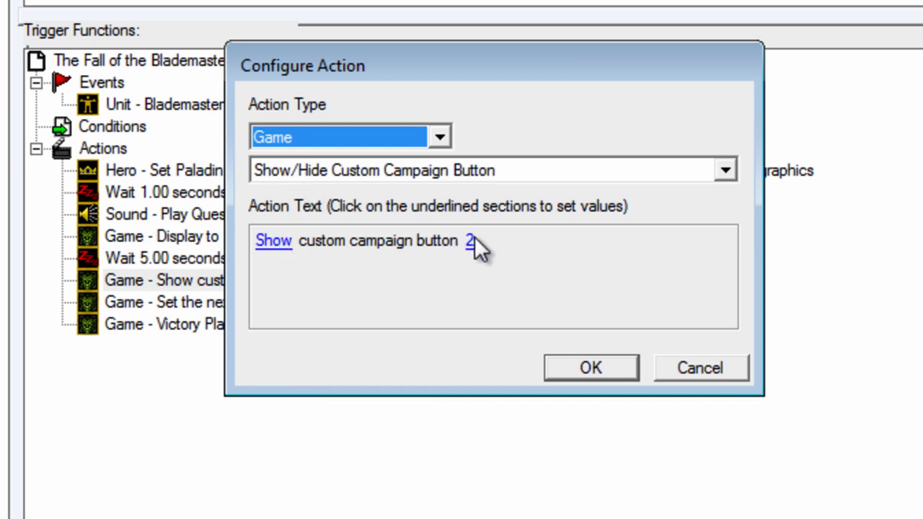
pyautogui.click(699, 364)
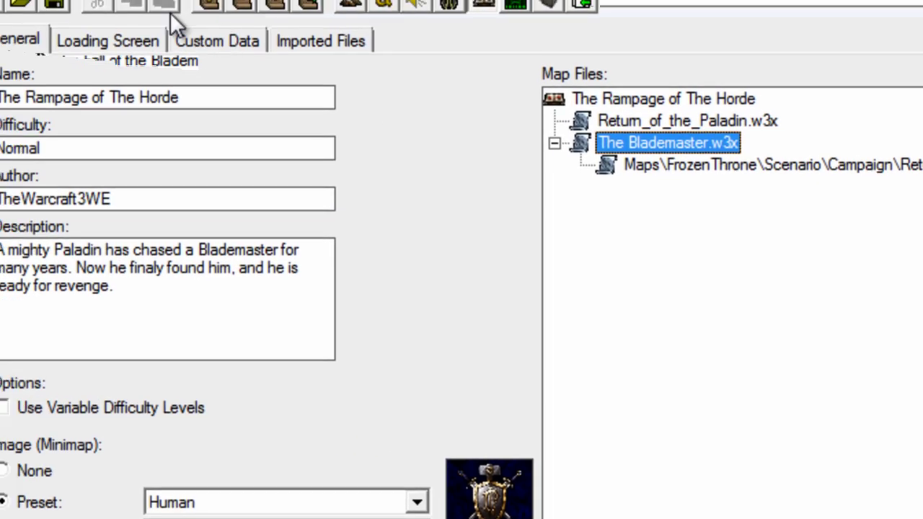
pyautogui.click(117, 27)
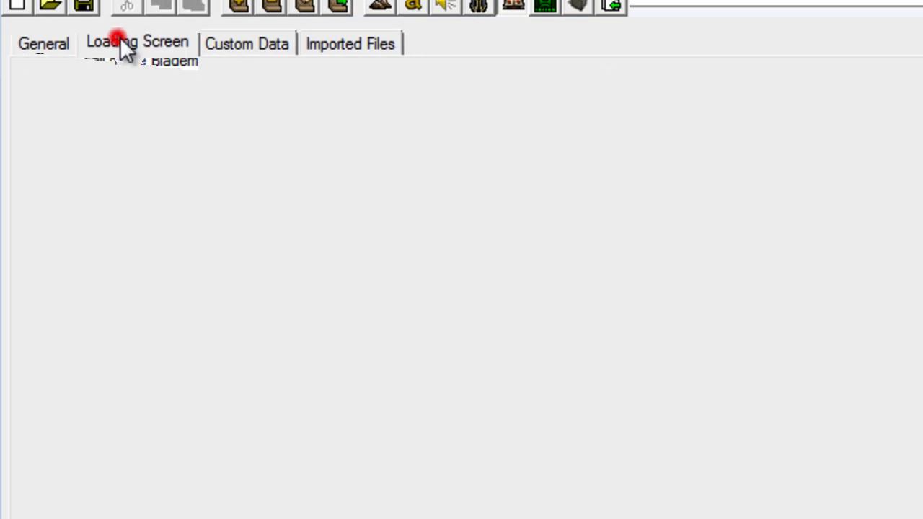
pyautogui.click(68, 144)
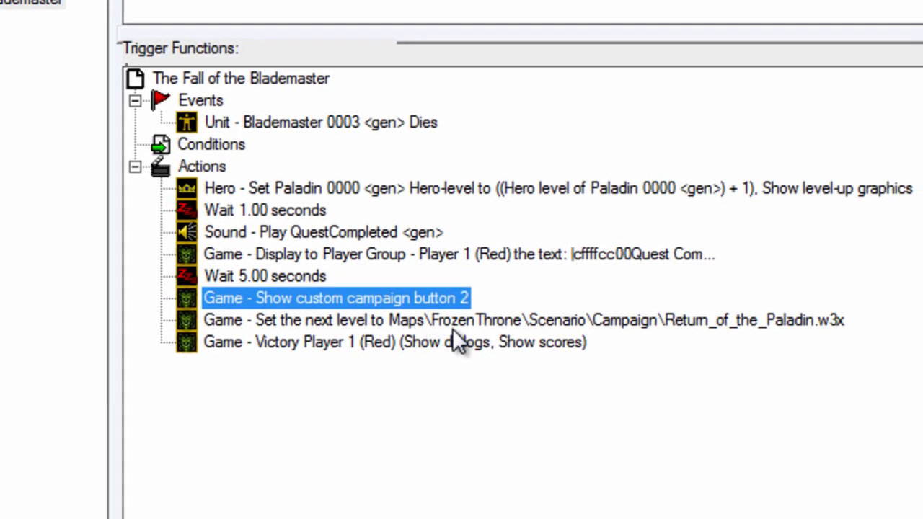
# Open the Set the next level action and find Set Next Level under the Game action type.
pyautogui.doubleClick(346, 317)
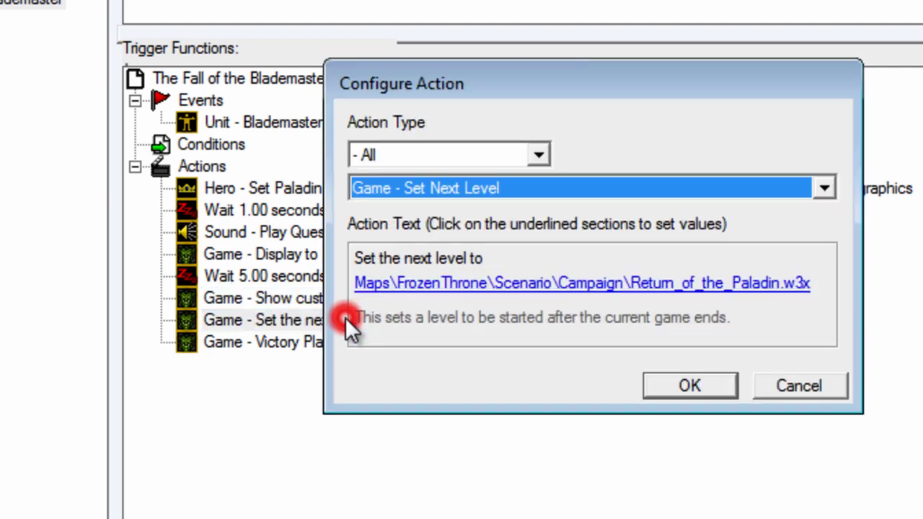
pyautogui.click(505, 284)
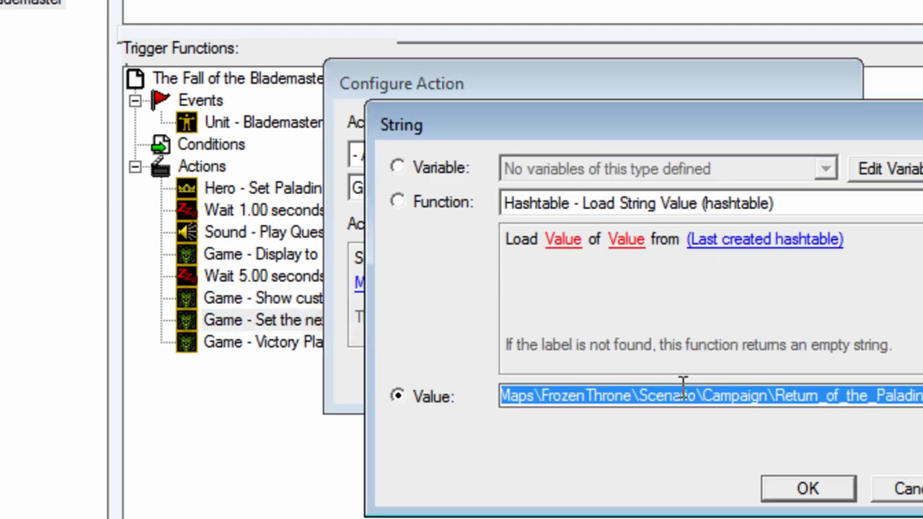
pyautogui.press('Escape')
pyautogui.click(496, 150)
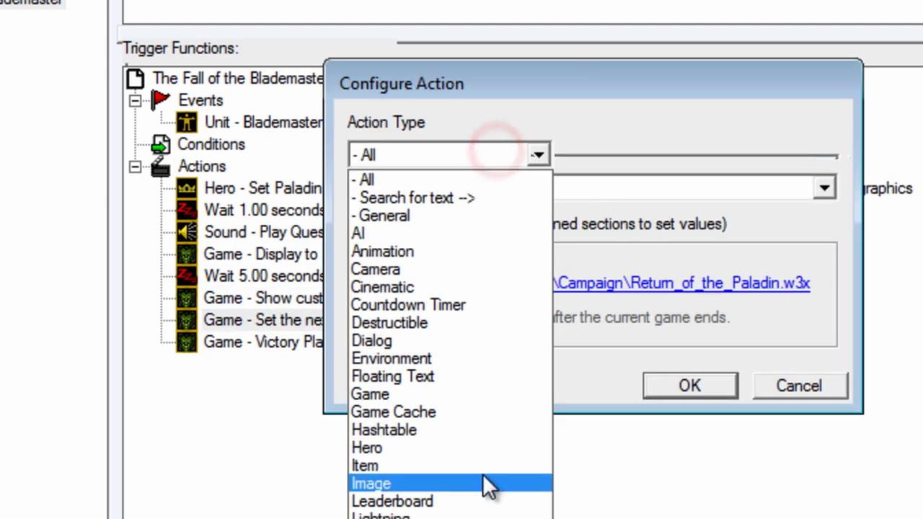
pyautogui.click(401, 393)
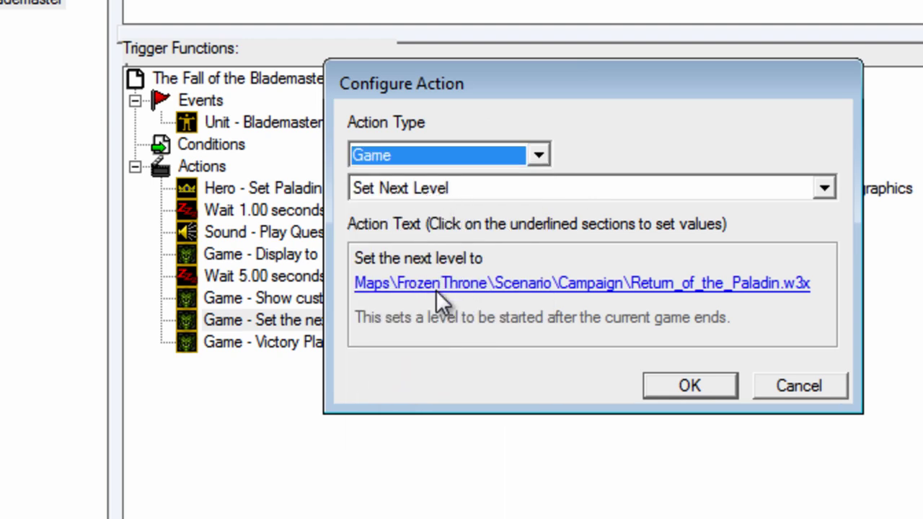
# Examine the next-level path Maps\FrozenThrone\Scenario\Campaign\Return_of_the_Paladin.w3x, accept the action, and select the Victory action for Player 1 (Red).
pyautogui.click(466, 287)
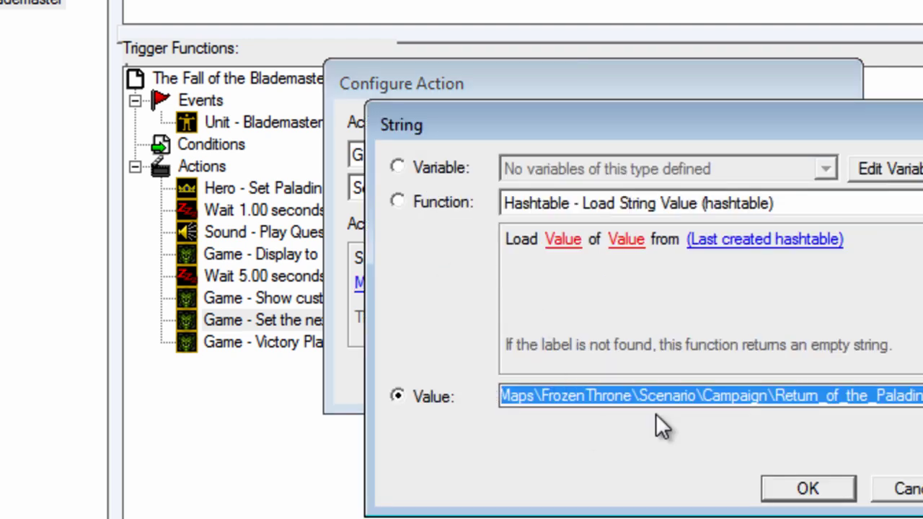
pyautogui.click(532, 397)
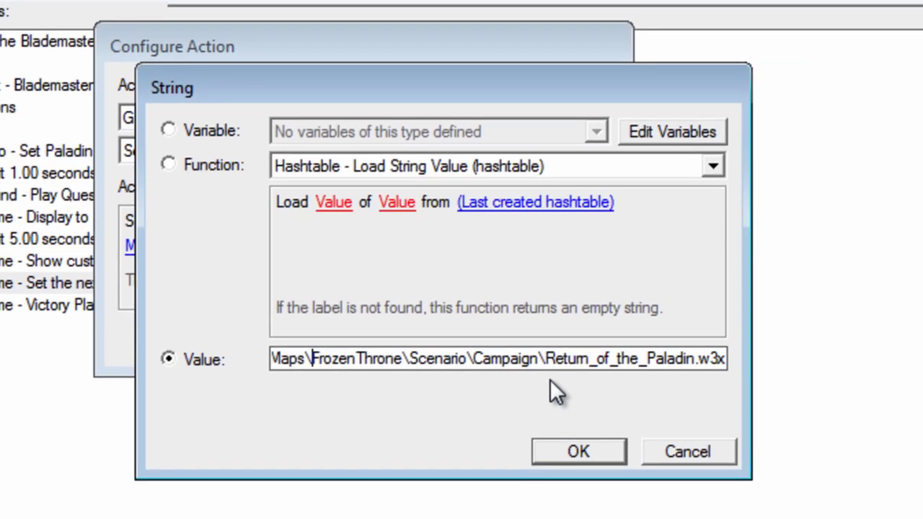
pyautogui.press('Right')
pyautogui.press('Right')
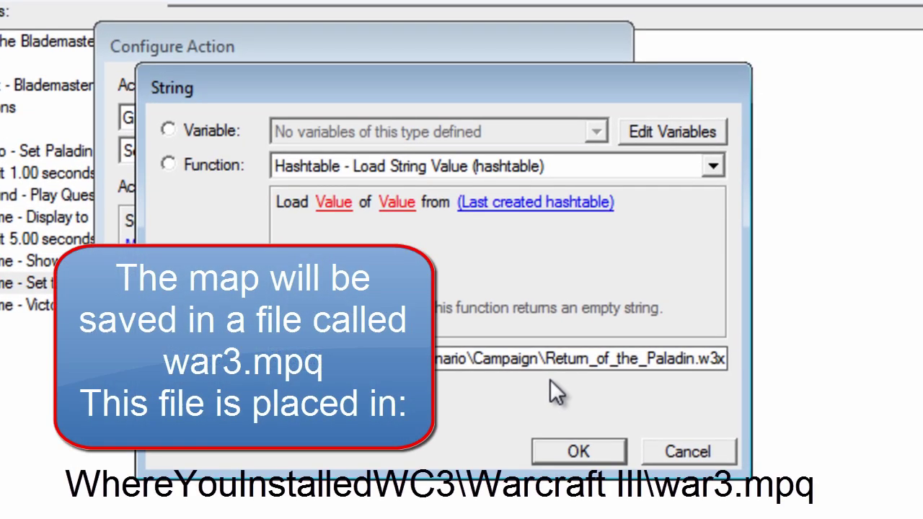
pyautogui.press('Right')
pyautogui.press('Right')
pyautogui.press('Right')
pyautogui.press('Right')
pyautogui.press('Right')
pyautogui.press('Right')
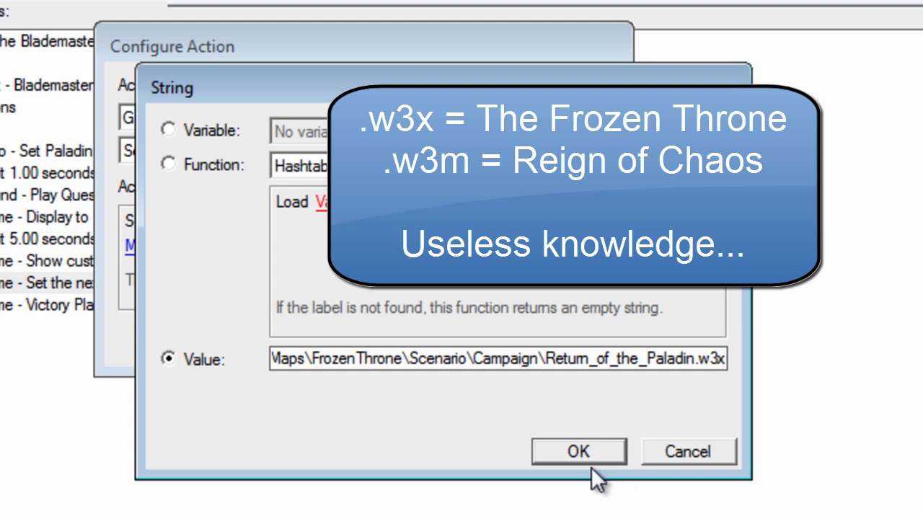
pyautogui.click(583, 448)
pyautogui.click(453, 353)
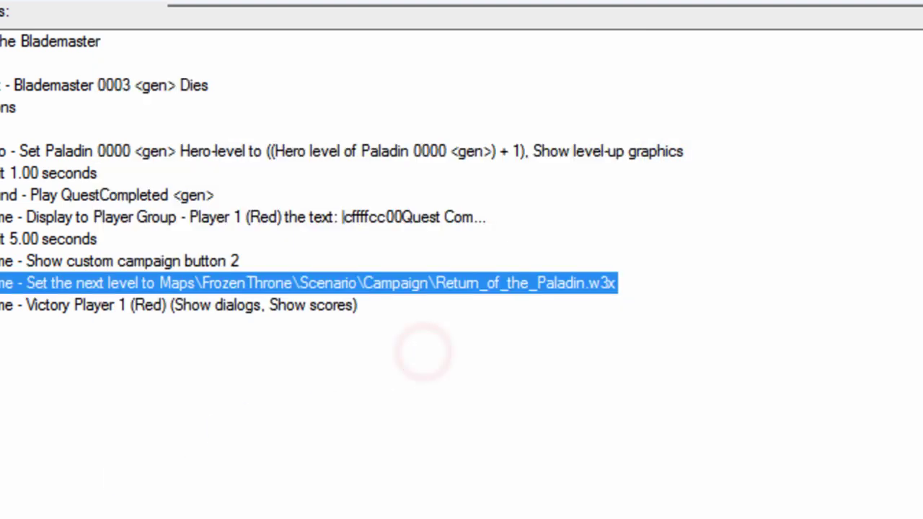
pyautogui.click(111, 310)
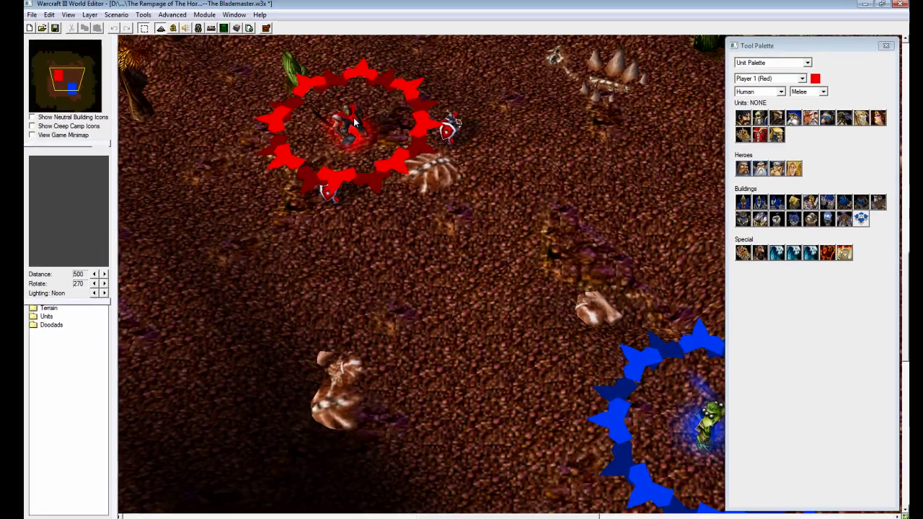
# View the Paladin's unit properties on the map, close them, and look over the area around the Blademaster.
pyautogui.doubleClick(530, 130)
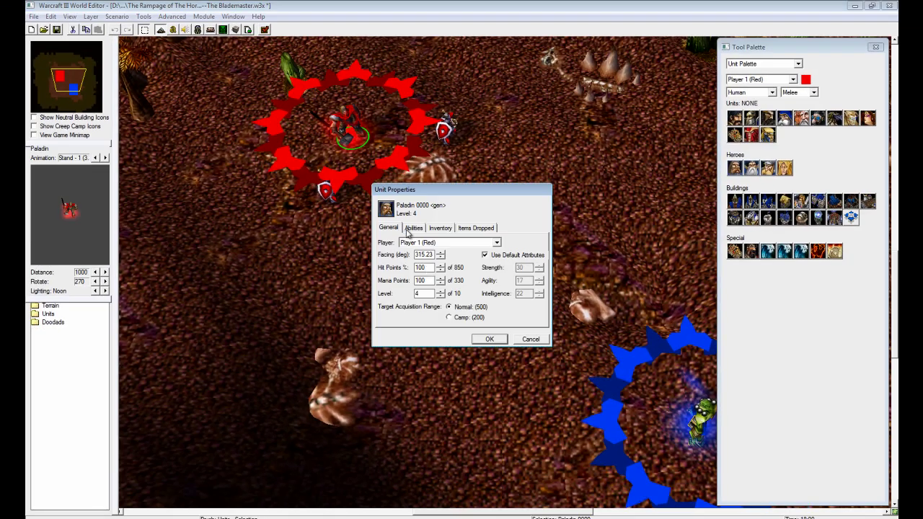
pyautogui.click(486, 342)
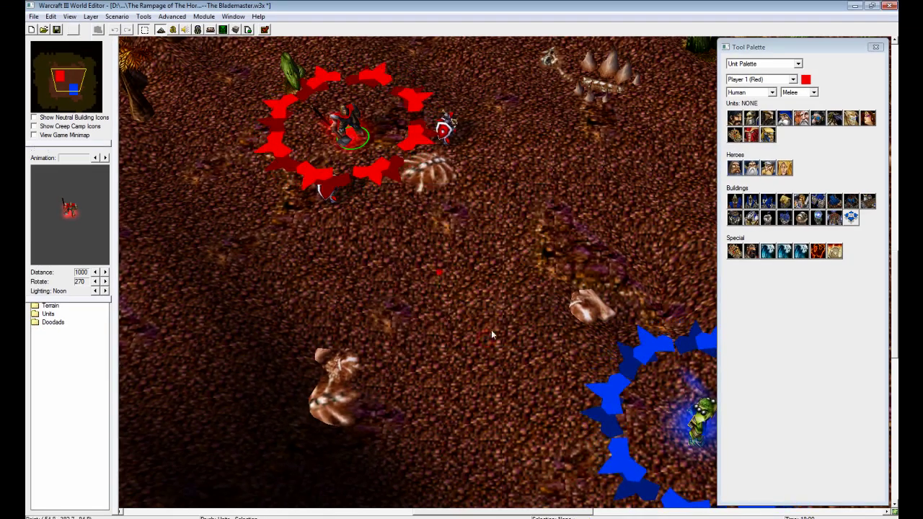
pyautogui.moveTo(491, 330); pyautogui.dragTo(373, 296, button='right')
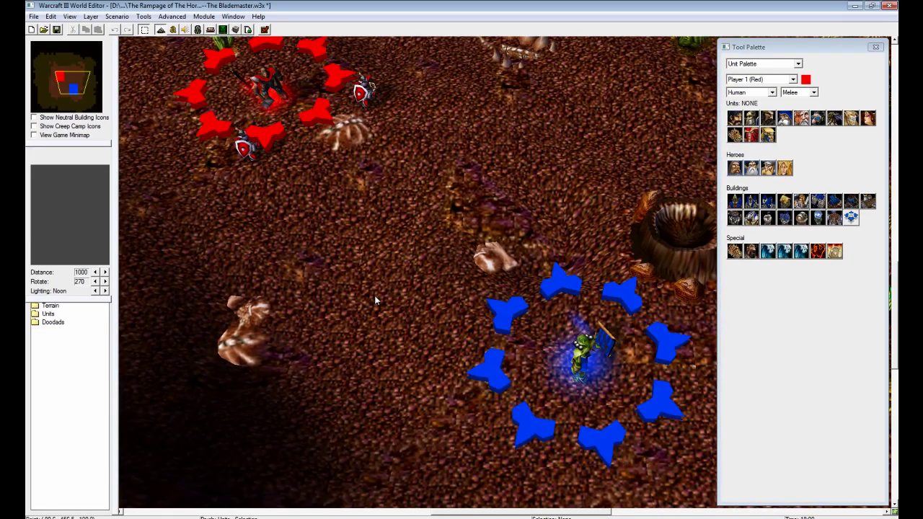